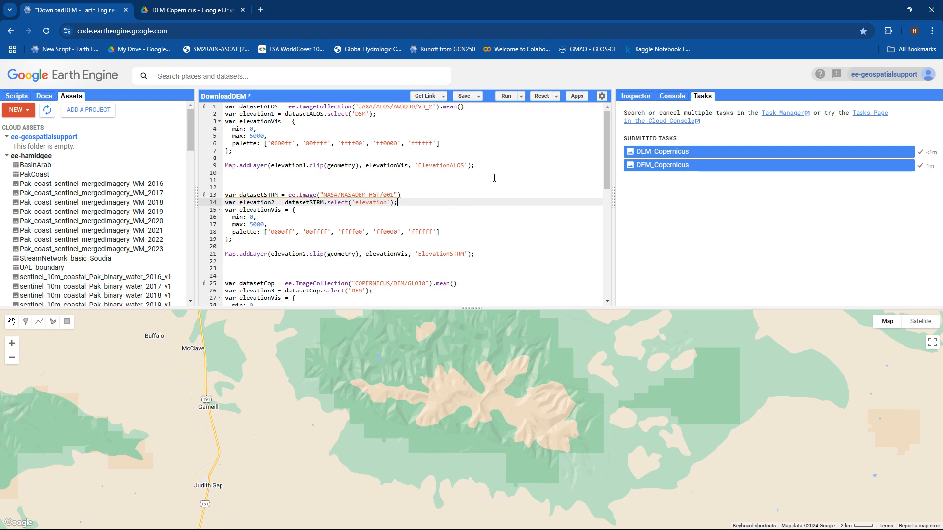
- Try to run the DownloadDEM script and draw a rectangle geometry enclosing the mountain range on the enlarged map
{"action": "left_click", "coordinate": [502, 143]}
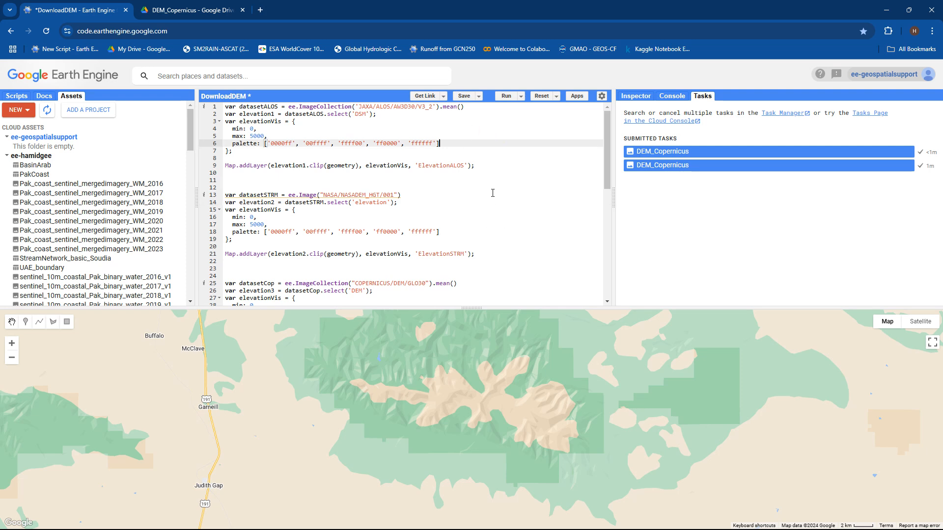
{"action": "left_click", "coordinate": [506, 96]}
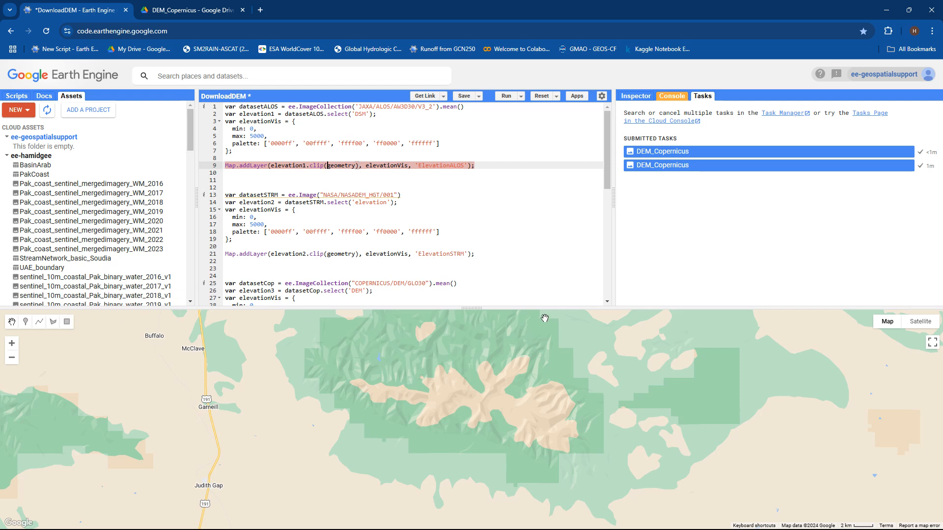
{"action": "left_click_drag", "start_coordinate": [474, 308], "coordinate": [450, 152]}
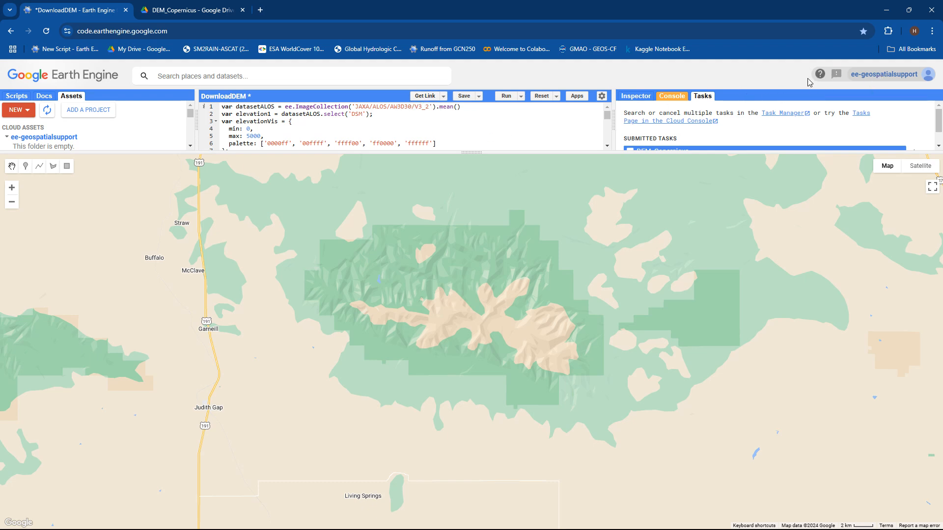
{"action": "left_click", "coordinate": [438, 122]}
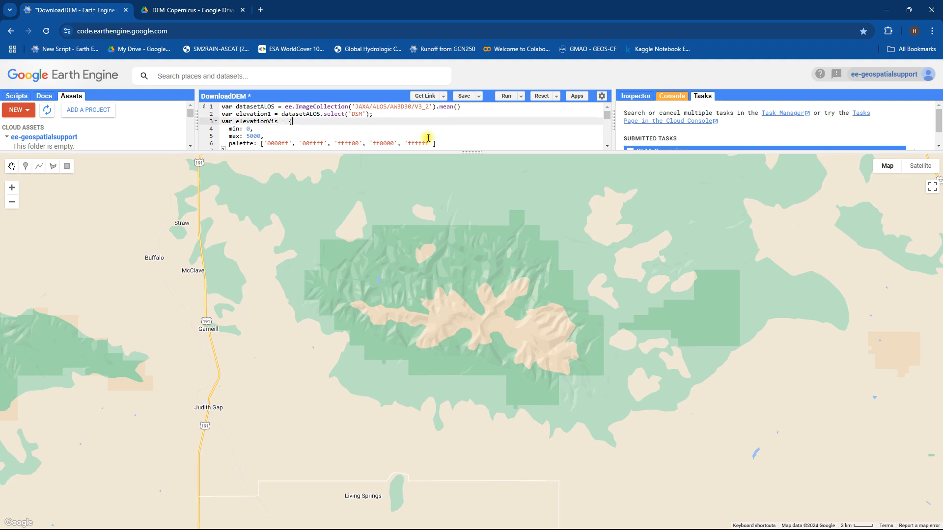
{"action": "left_click", "coordinate": [66, 166]}
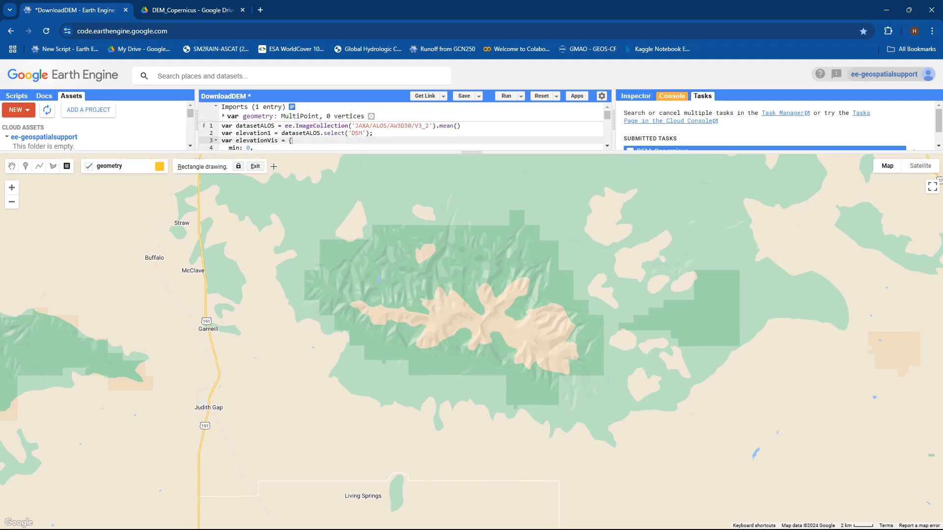
{"action": "left_click_drag", "start_coordinate": [274, 166], "coordinate": [652, 472]}
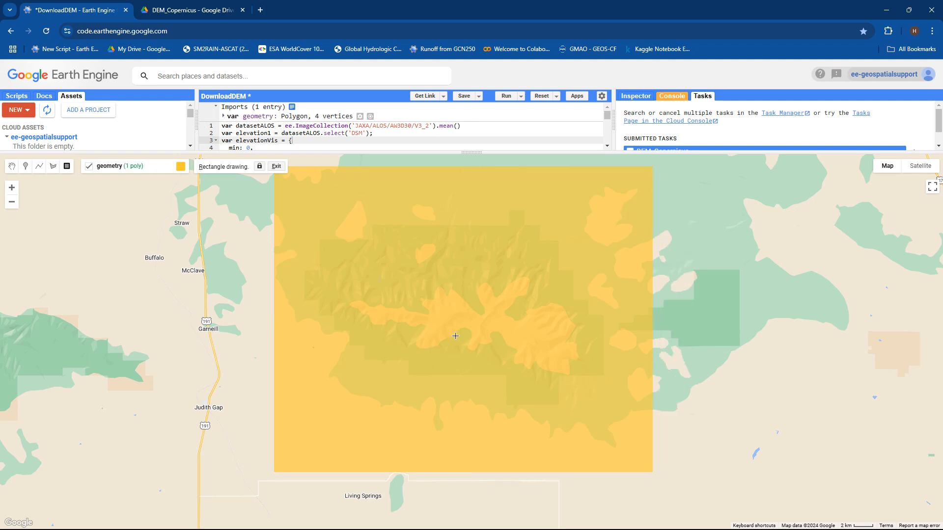
- Run the script with the drawn geometry and submit the DEM_Copernicus export to Drive at 30 m/px in GEO_TIFF format
{"action": "left_click", "coordinate": [506, 96]}
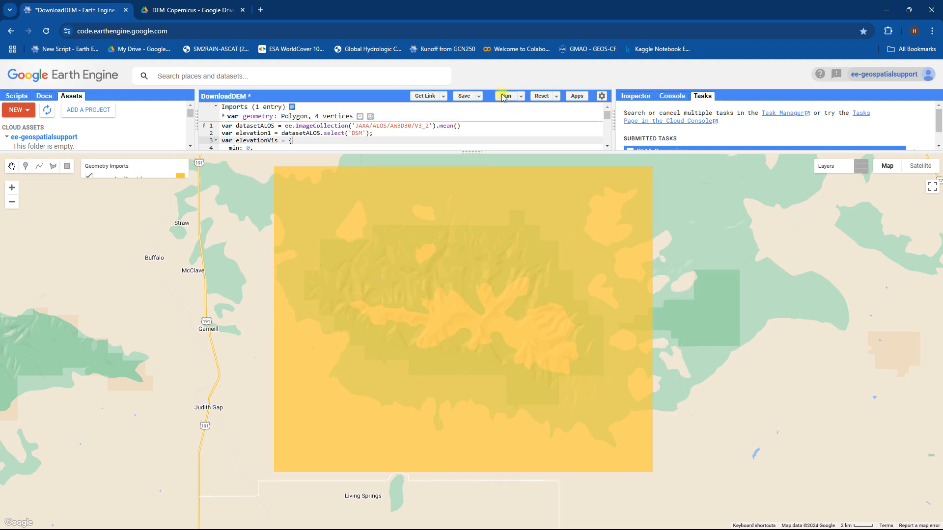
{"action": "left_click_drag", "start_coordinate": [474, 153], "coordinate": [472, 287]}
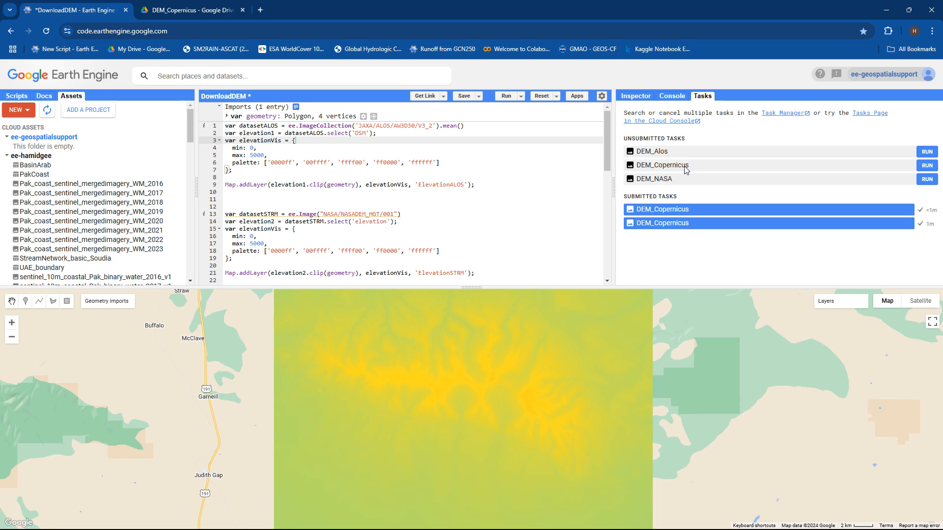
{"action": "left_click", "coordinate": [926, 166]}
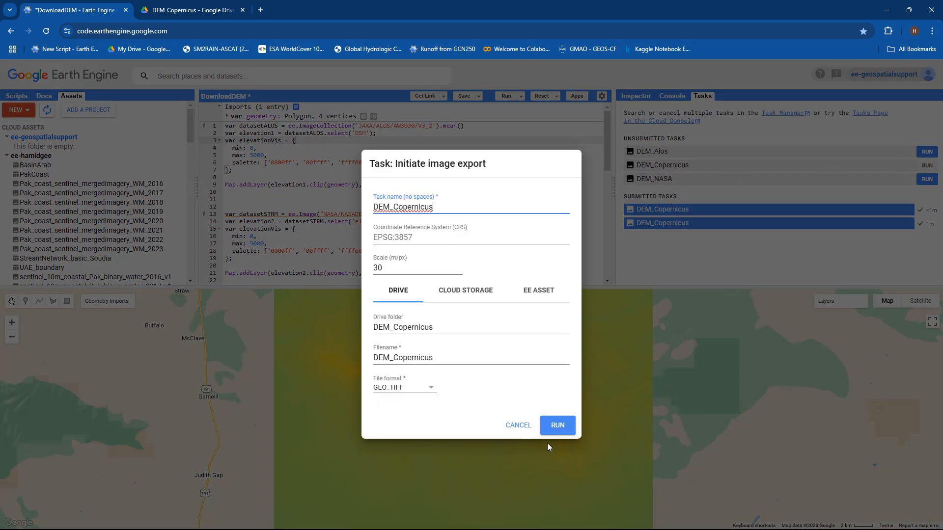
{"action": "left_click", "coordinate": [553, 425]}
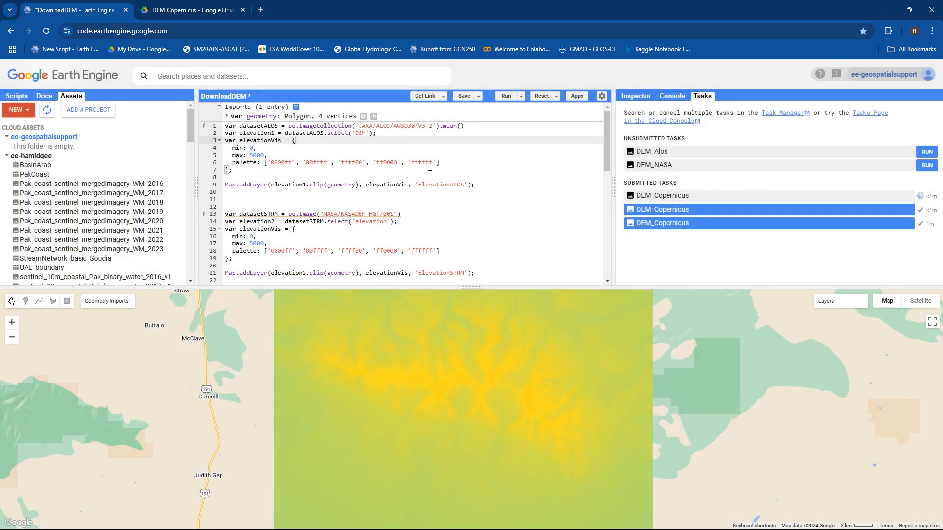
- Switch to Google Drive and download DEM_Copernicus.tif from the DEM_Copernicus folder
{"action": "left_click", "coordinate": [199, 10]}
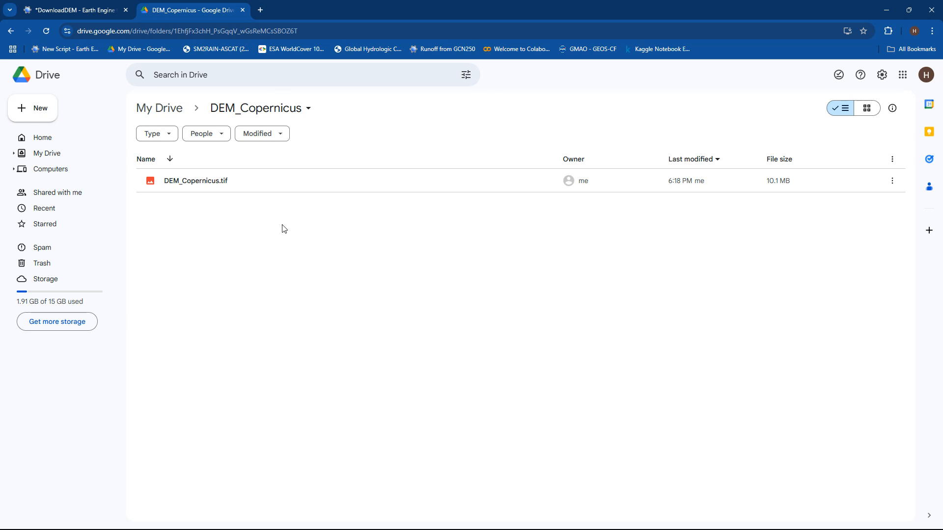
{"action": "left_click", "coordinate": [219, 182]}
{"action": "right_click", "coordinate": [204, 182]}
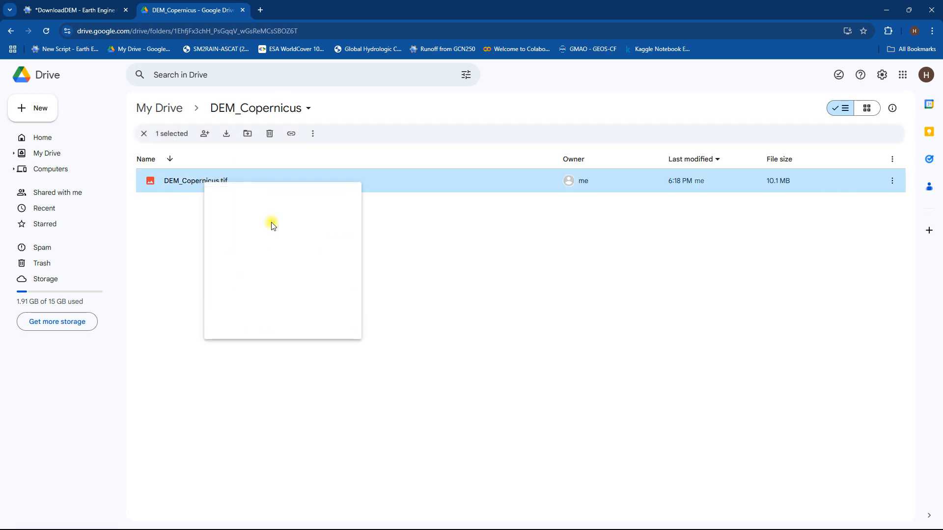
{"action": "left_click", "coordinate": [273, 225]}
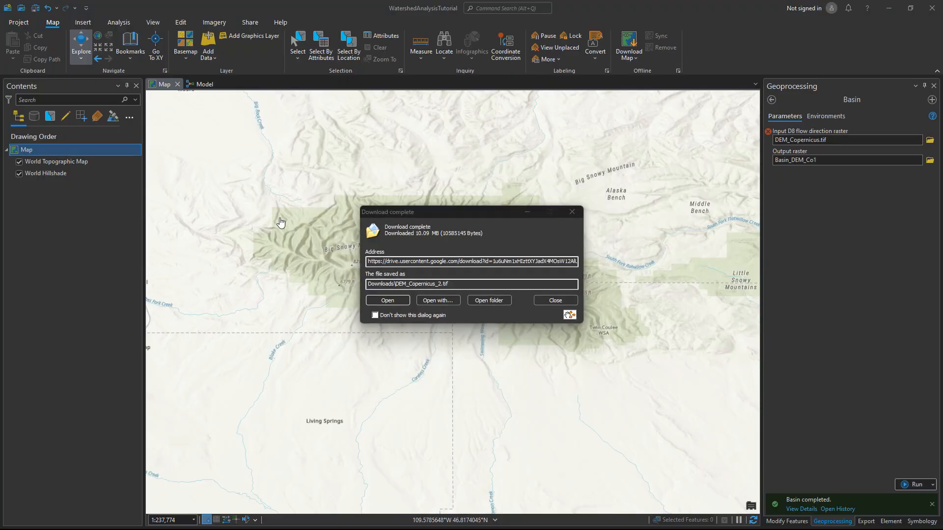
{"action": "left_click", "coordinate": [574, 300]}
- In ArcGIS Pro, add DEM_Copernicus.tif from the Catchment Analysis tutorial folder to the map
{"action": "left_click", "coordinate": [209, 37]}
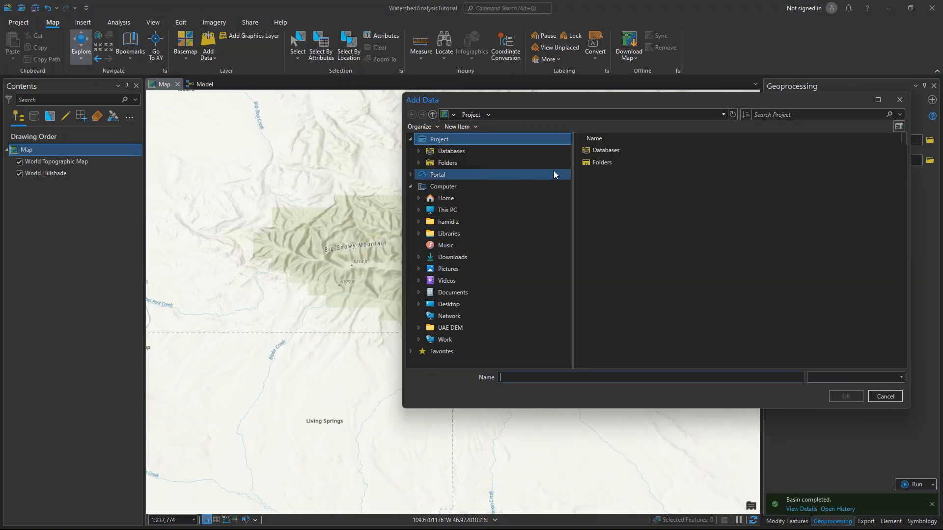
{"action": "double_click", "coordinate": [636, 163]}
{"action": "left_click", "coordinate": [621, 150]}
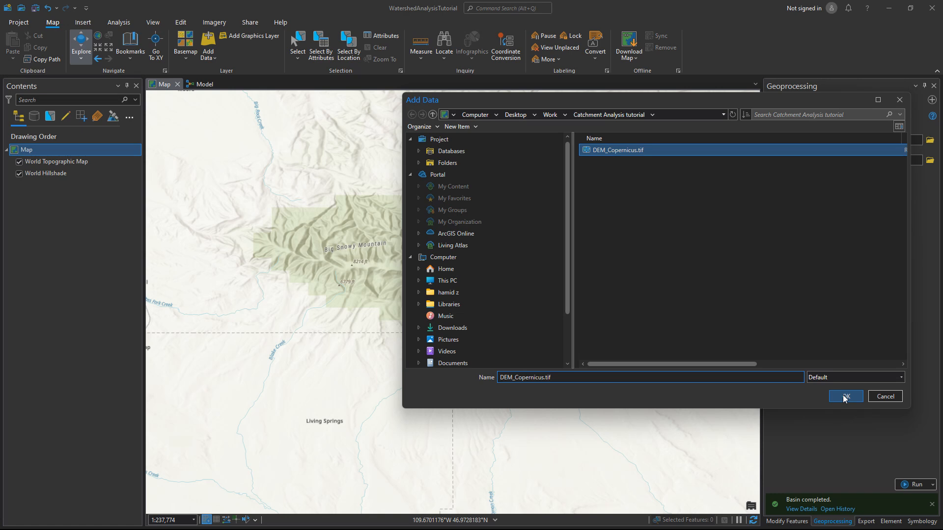
{"action": "double_click", "coordinate": [597, 151]}
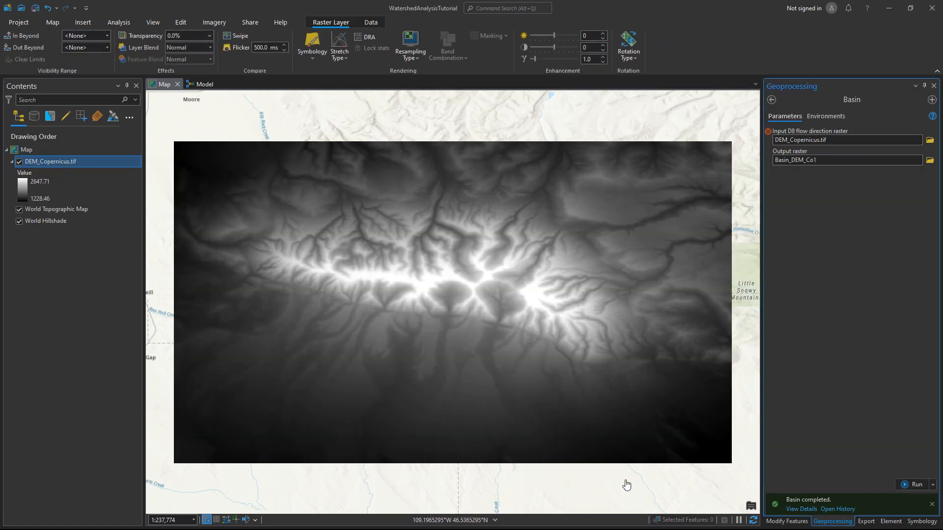
- Create a new ModelBuilder model and close the older Model without saving its changes
{"action": "left_click", "coordinate": [118, 23]}
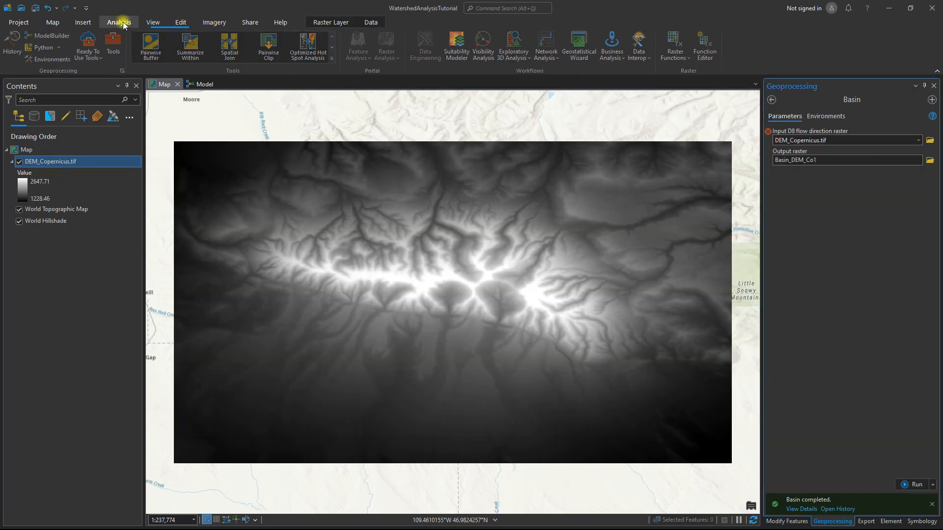
{"action": "left_click", "coordinate": [49, 35]}
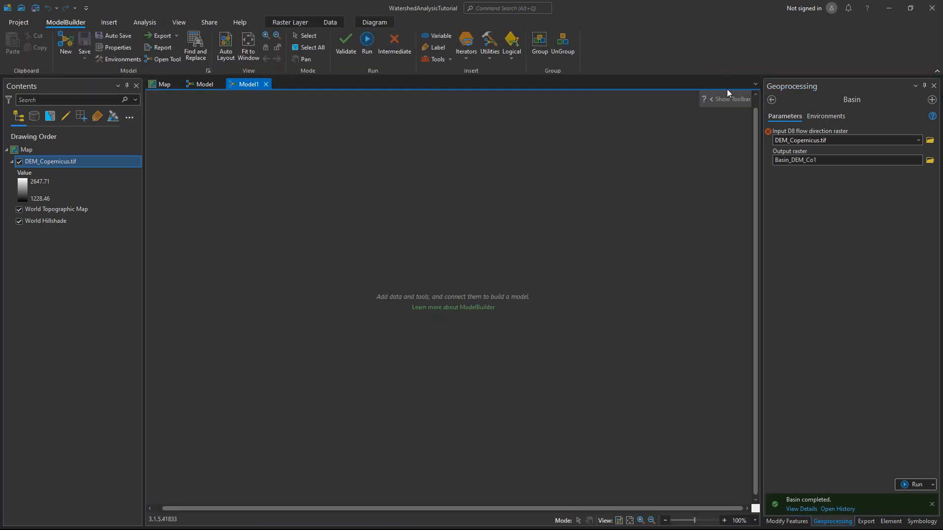
{"action": "left_click", "coordinate": [771, 100]}
{"action": "left_click", "coordinate": [771, 99]}
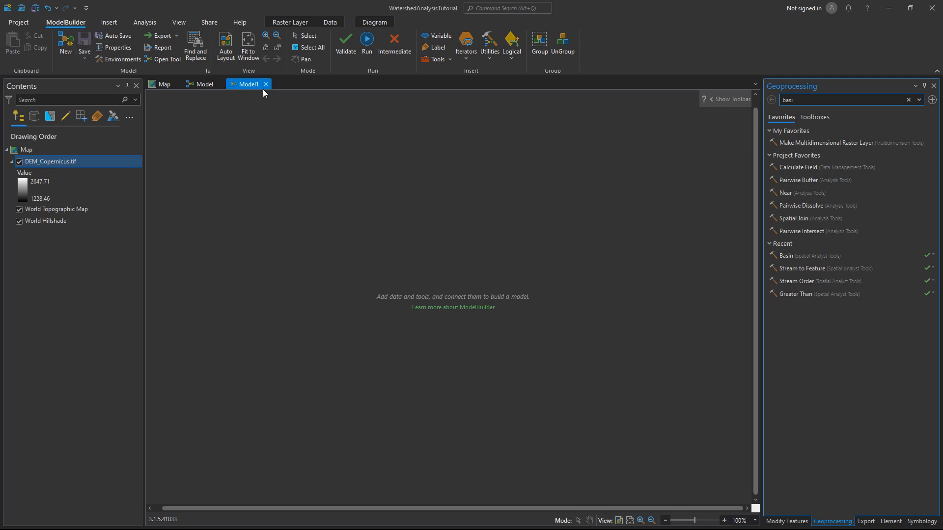
{"action": "left_click", "coordinate": [222, 84]}
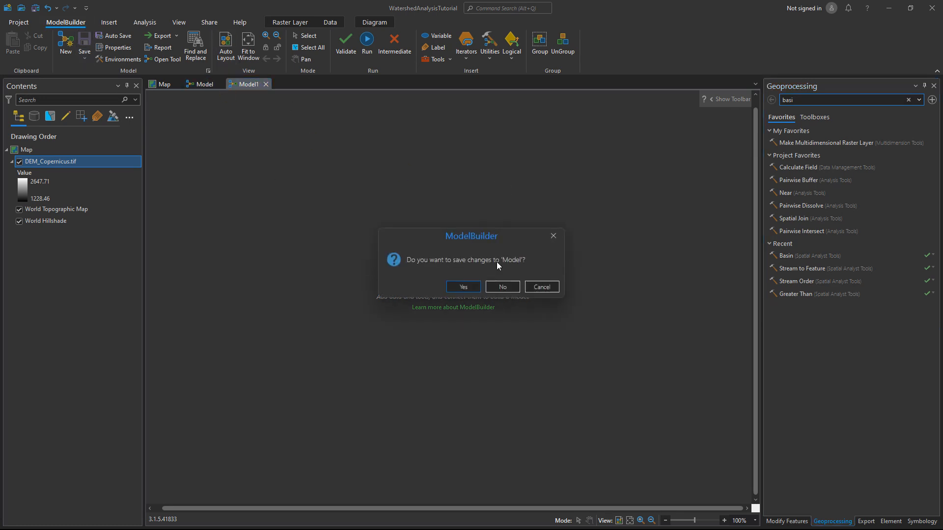
{"action": "left_click", "coordinate": [502, 288]}
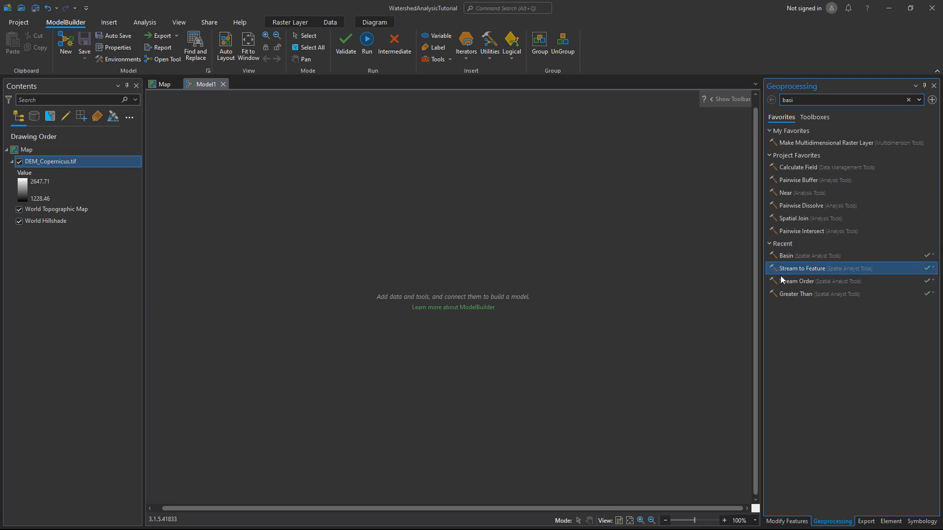
- Find the Fill tool in the geoprocessing tools and place it in the empty model
{"action": "left_click", "coordinate": [820, 100]}
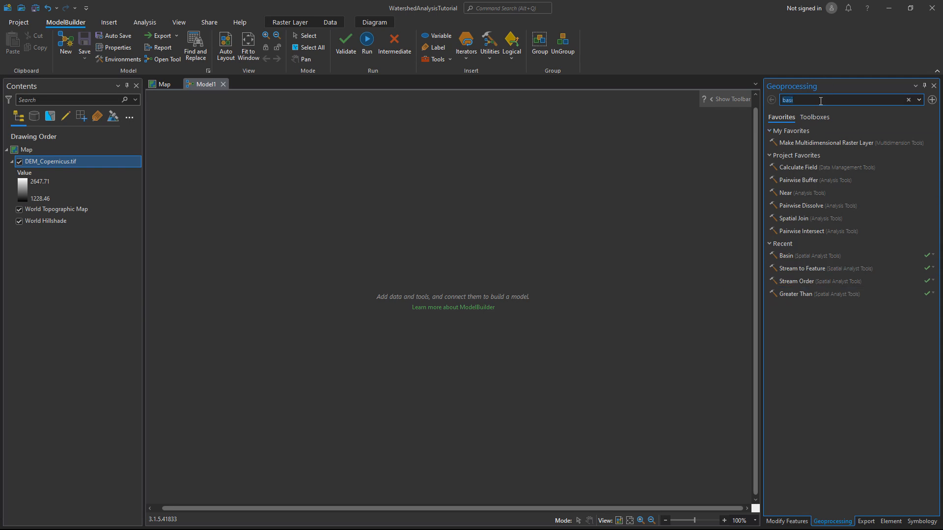
{"action": "type", "text": "fill"}
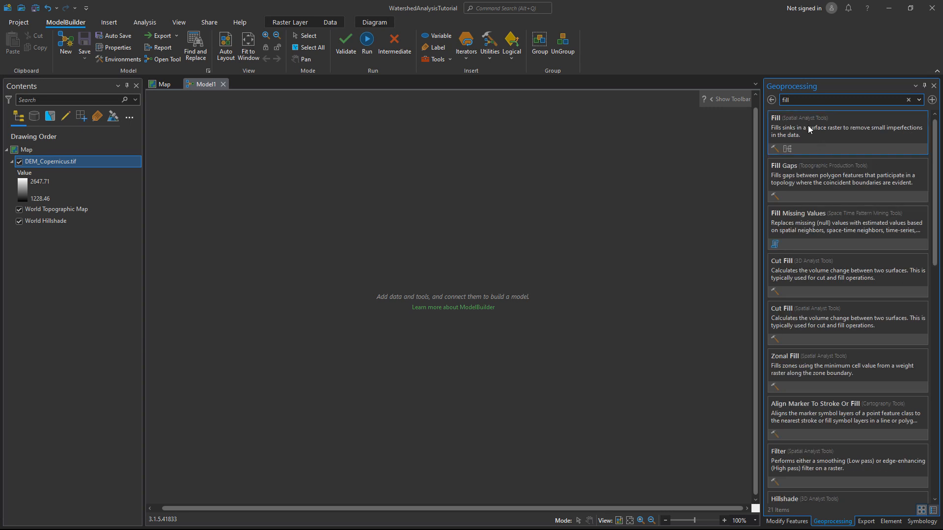
{"action": "left_click_drag", "start_coordinate": [809, 129], "coordinate": [274, 236]}
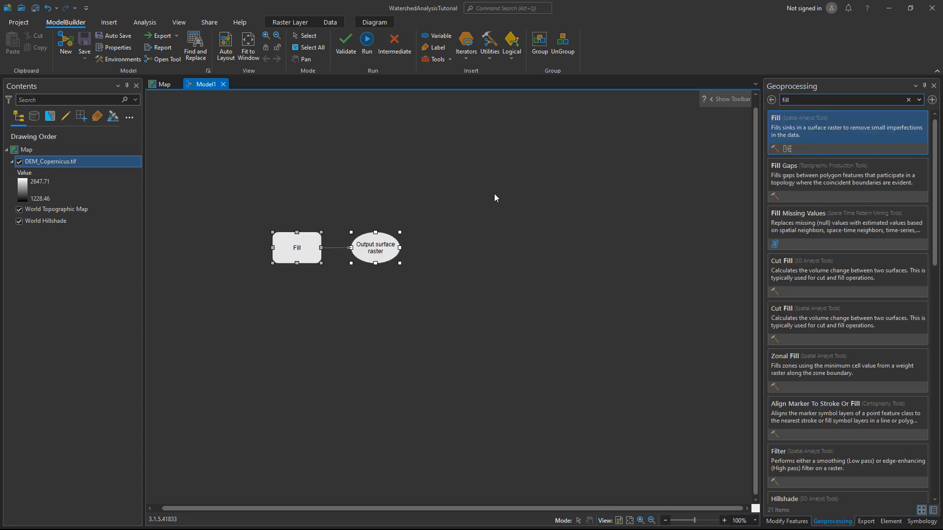
- Find the Spatial Analyst Flow Direction tool and add it to the model beyond the Fill output
{"action": "left_click", "coordinate": [806, 100]}
{"action": "type", "text": "f"}
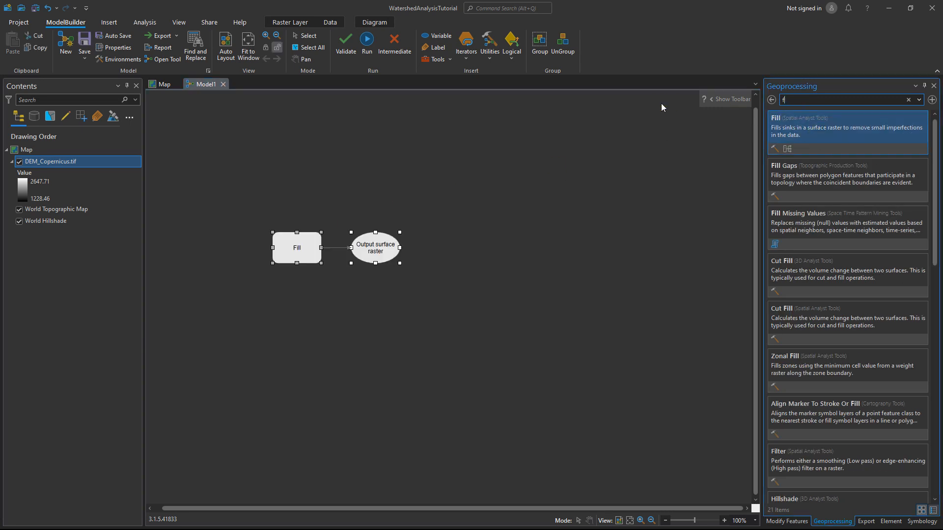
{"action": "type", "text": "low"}
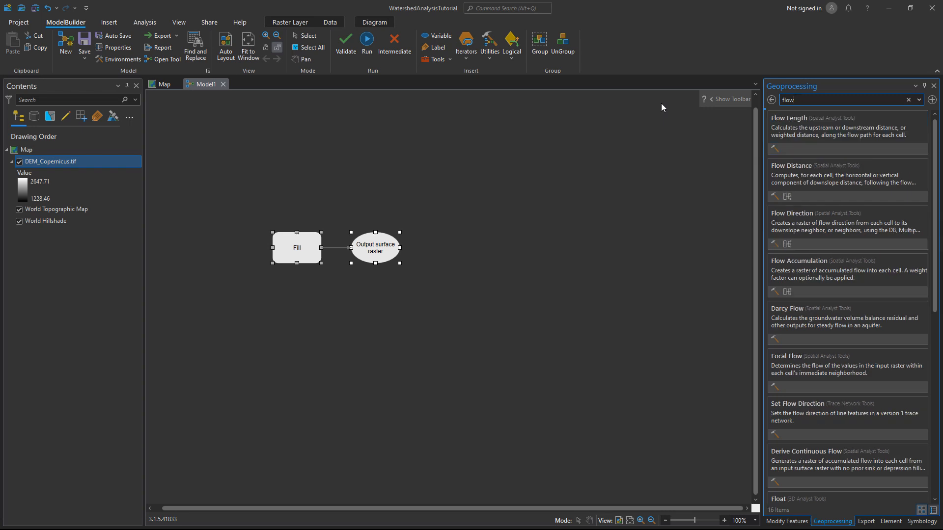
{"action": "type", "text": " dir"}
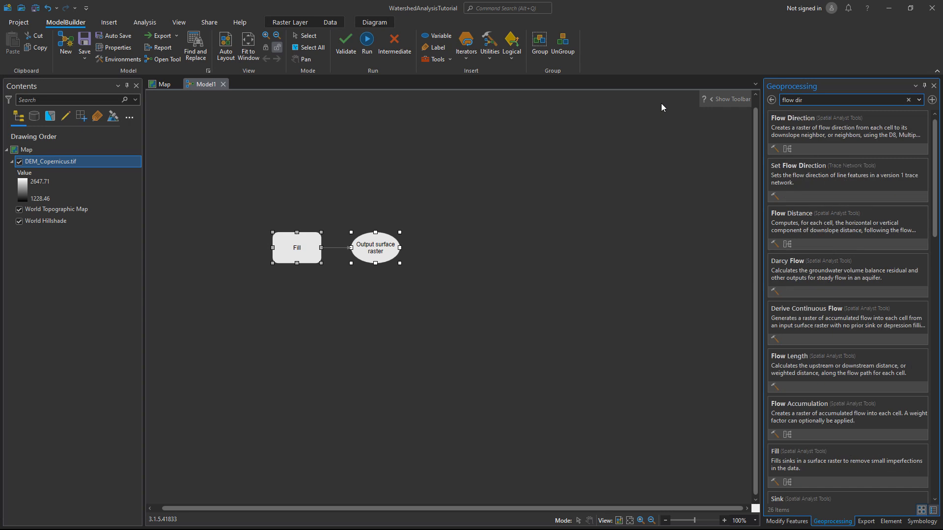
{"action": "left_click_drag", "start_coordinate": [792, 118], "coordinate": [442, 163]}
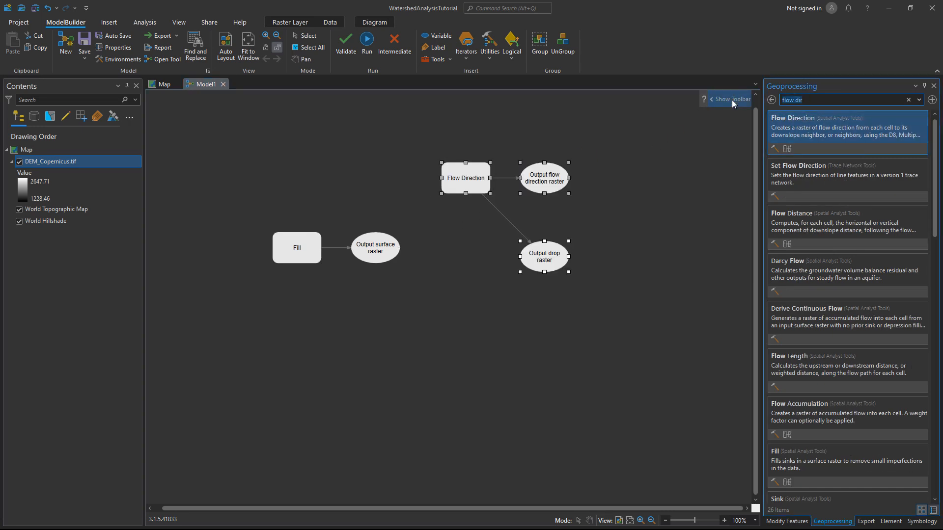
- Find the Flow Accumulation tool and add it to the model below the Flow Direction outputs
{"action": "type", "text": "flow "}
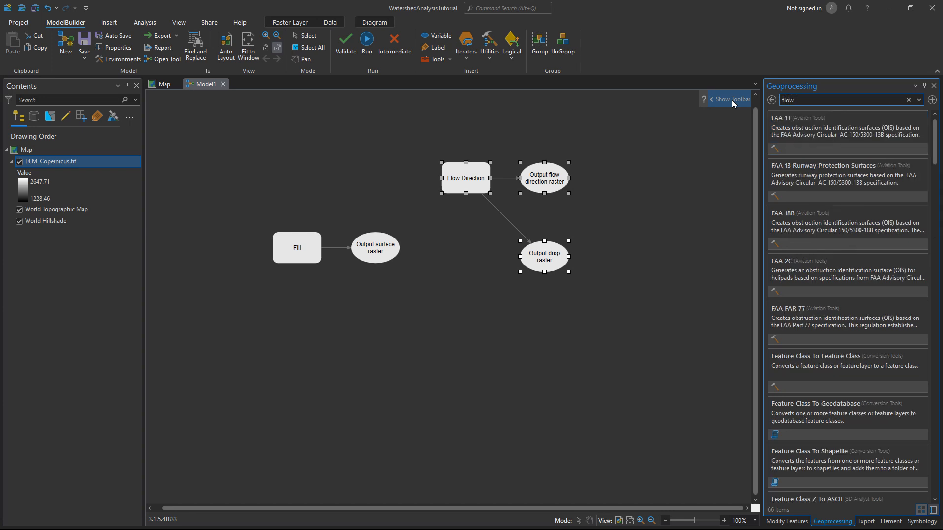
{"action": "type", "text": "accu"}
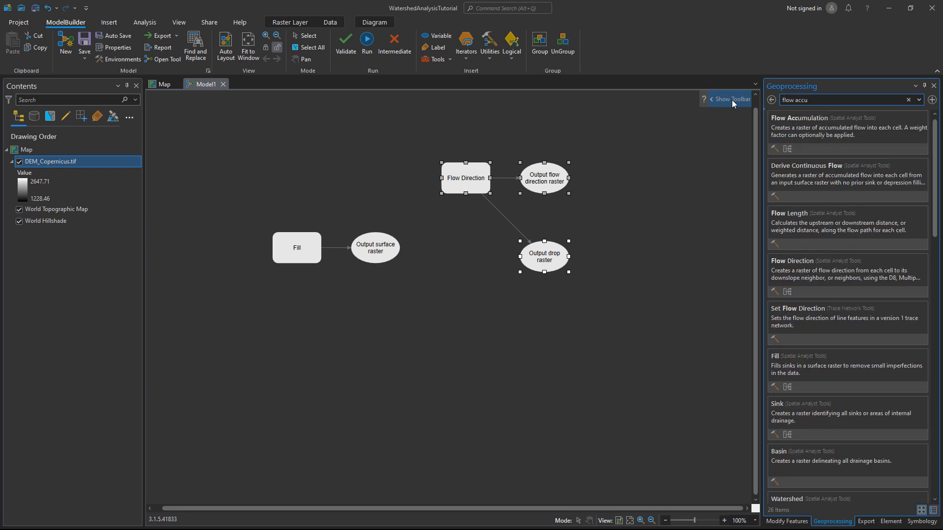
{"action": "left_click_drag", "start_coordinate": [791, 125], "coordinate": [625, 187]}
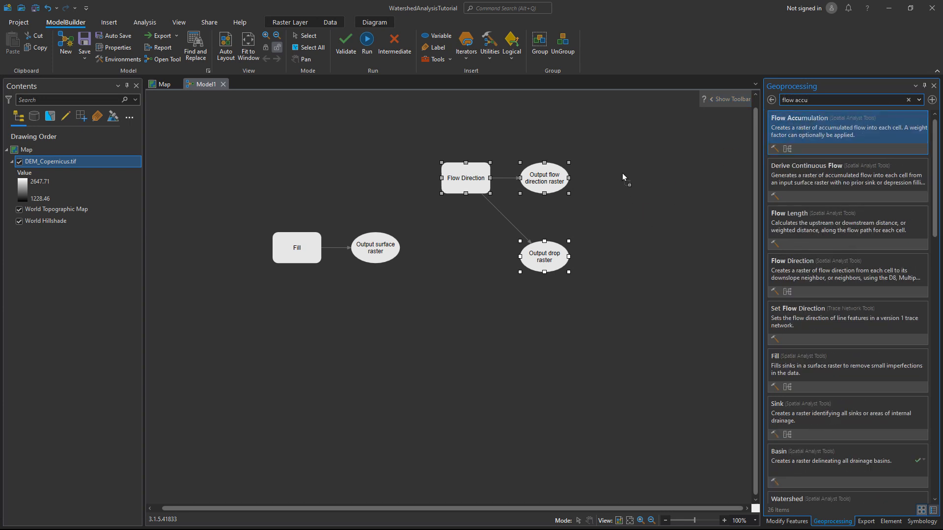
{"action": "left_click_drag", "start_coordinate": [595, 326], "coordinate": [611, 328]}
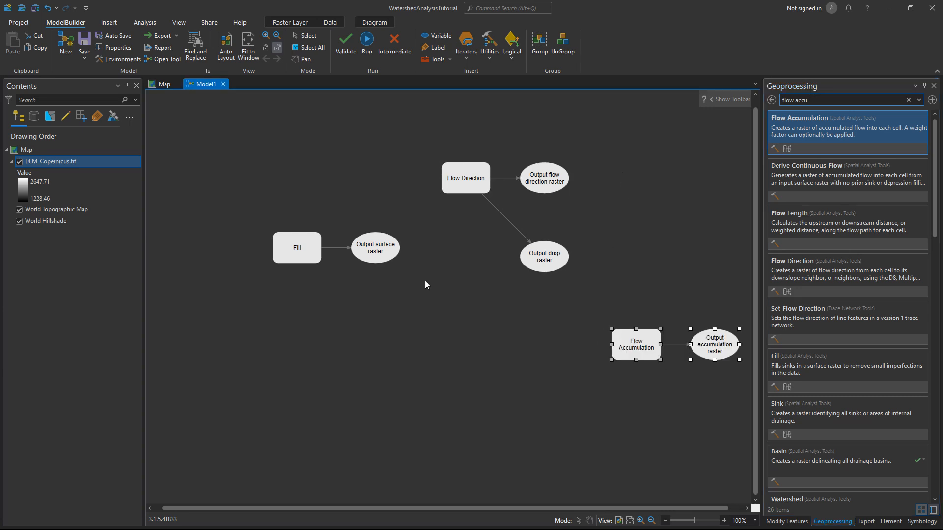
- Connect DEM_Copernicus.tif to Fill and Fill's output surface raster to Flow Direction, each as the input surface raster
{"action": "left_click_drag", "start_coordinate": [59, 163], "coordinate": [298, 252]}
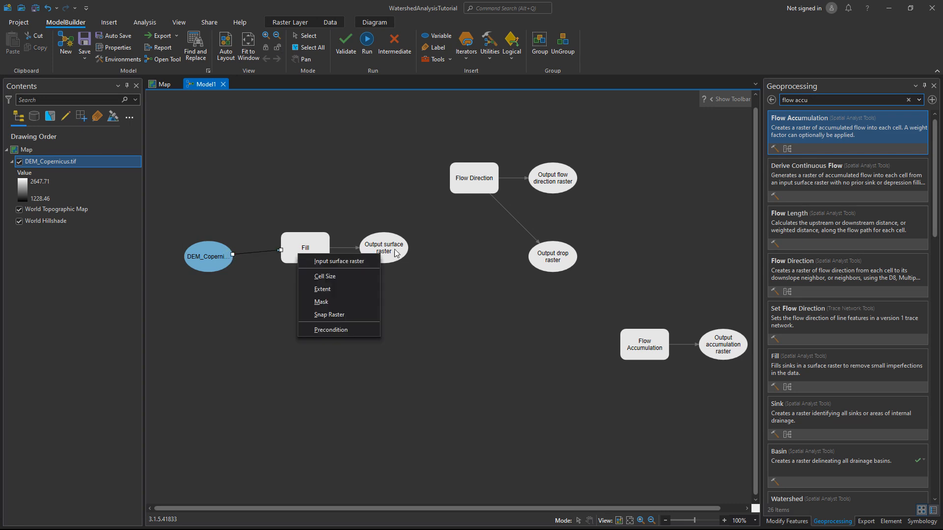
{"action": "left_click", "coordinate": [344, 262]}
{"action": "left_click_drag", "start_coordinate": [389, 246], "coordinate": [472, 180]}
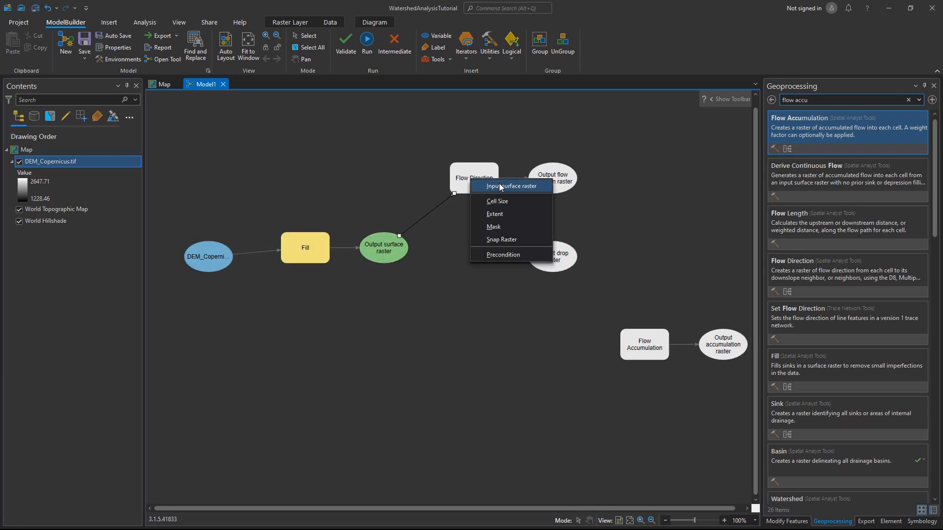
{"action": "left_click", "coordinate": [501, 186]}
- Connect the flow direction output to Flow Accumulation as its input flow direction raster and enable Add To Display for the surface, flow direction and accumulation outputs
{"action": "left_click_drag", "start_coordinate": [567, 180], "coordinate": [639, 346]}
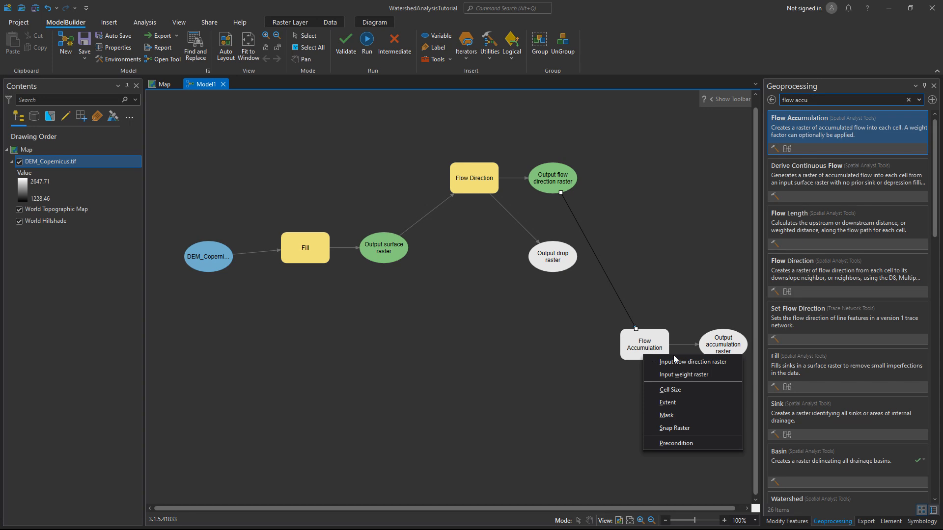
{"action": "left_click", "coordinate": [685, 363]}
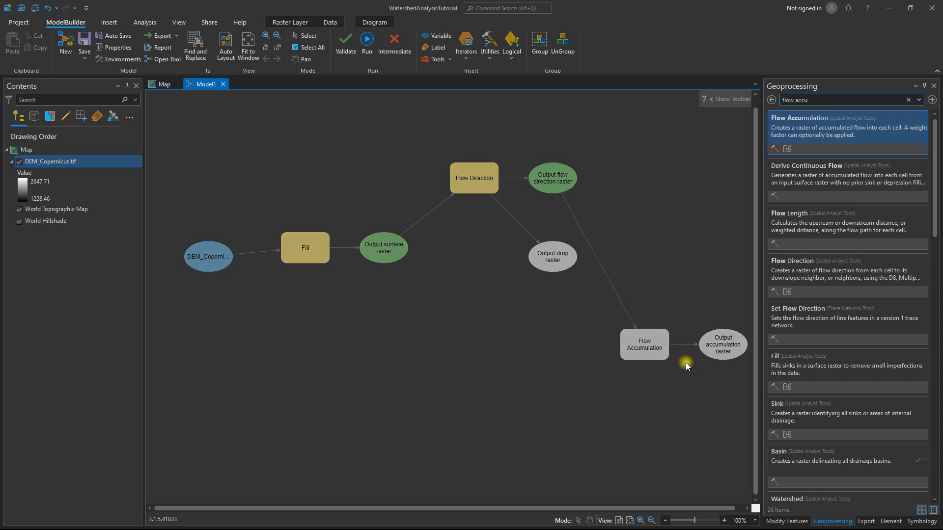
{"action": "right_click", "coordinate": [378, 251]}
{"action": "left_click", "coordinate": [413, 287]}
{"action": "right_click", "coordinate": [570, 183]}
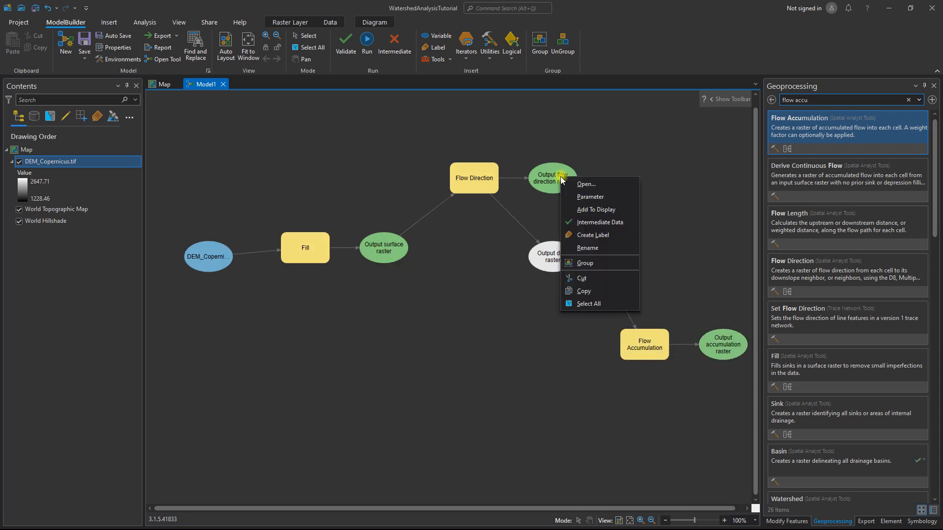
{"action": "left_click", "coordinate": [601, 211]}
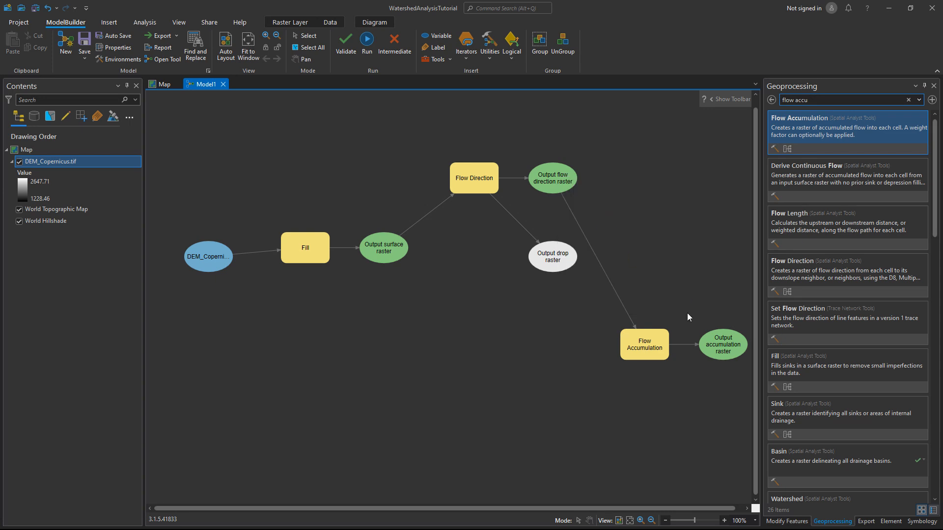
{"action": "right_click", "coordinate": [720, 345]}
{"action": "left_click", "coordinate": [745, 379]}
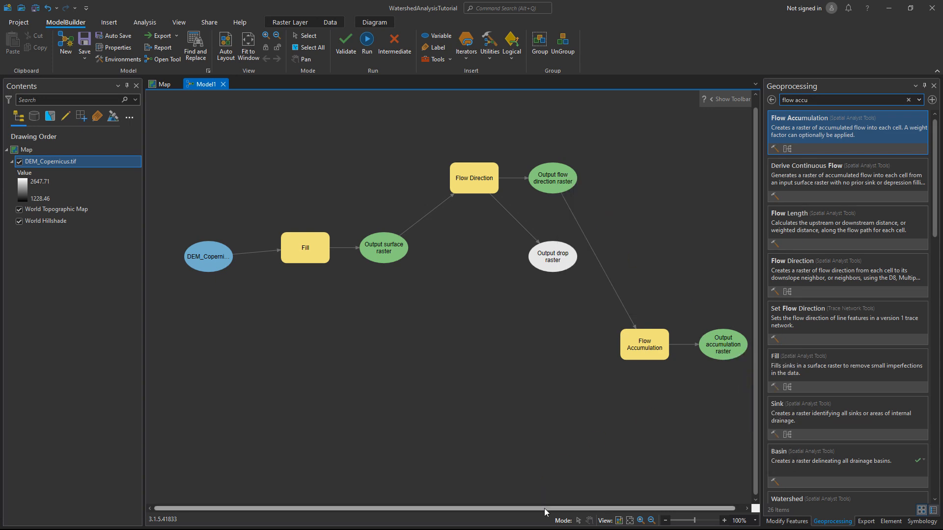
- Run the complete watershed model and close its progress window once processing is done
{"action": "left_click_drag", "start_coordinate": [545, 508], "coordinate": [552, 508]}
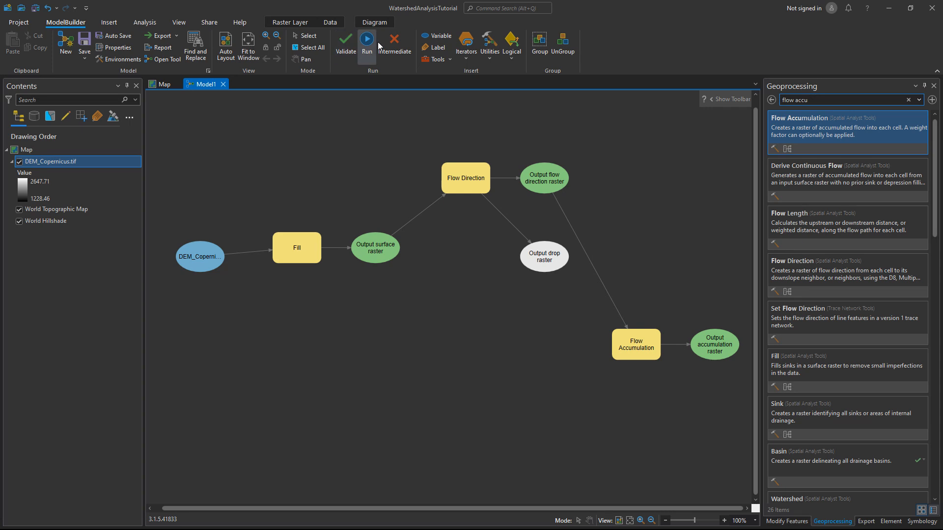
{"action": "left_click", "coordinate": [377, 43]}
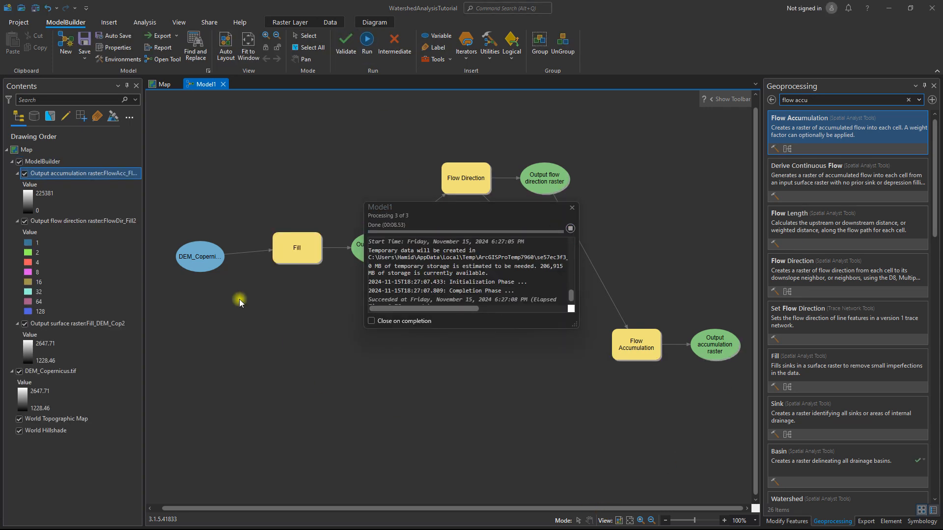
{"action": "left_click", "coordinate": [571, 207]}
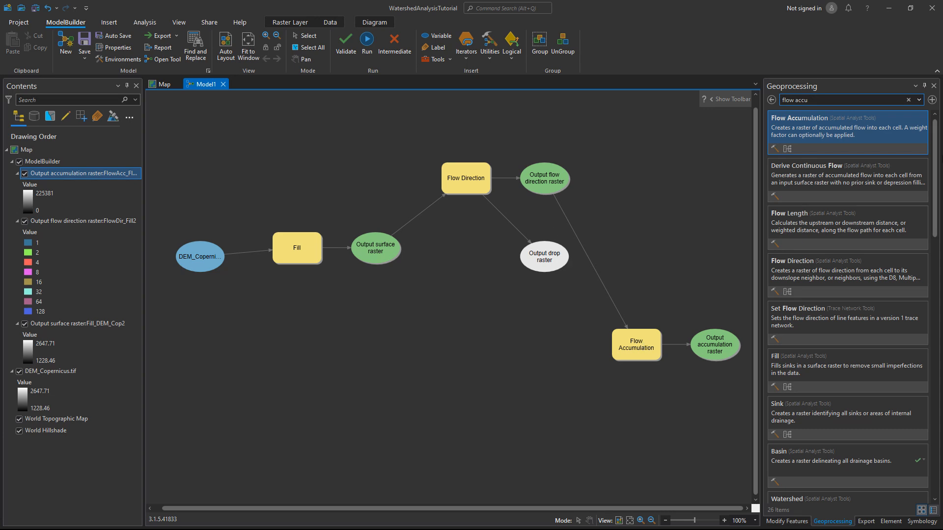
- Examine the Flow Accumulation tool's environment settings, including the parallel processing factor
{"action": "left_click", "coordinate": [827, 133]}
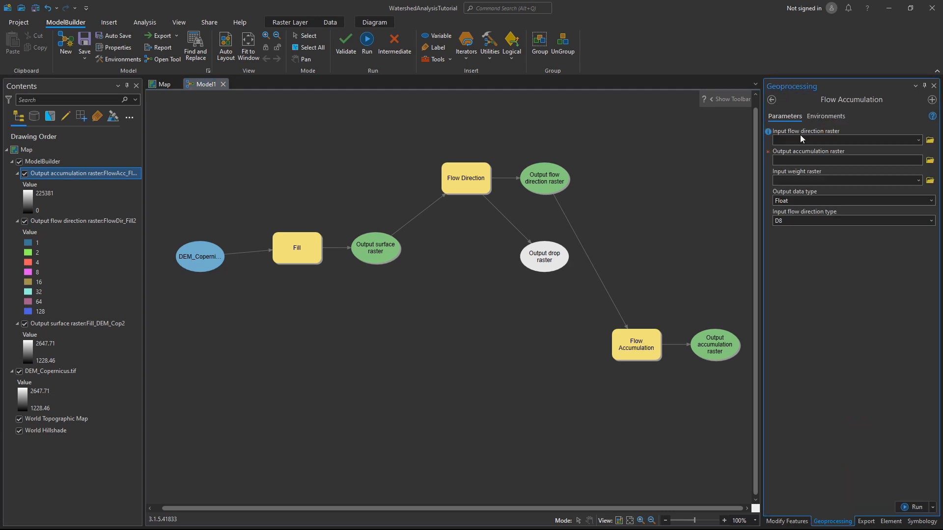
{"action": "left_click", "coordinate": [819, 118]}
{"action": "left_click", "coordinate": [777, 234]}
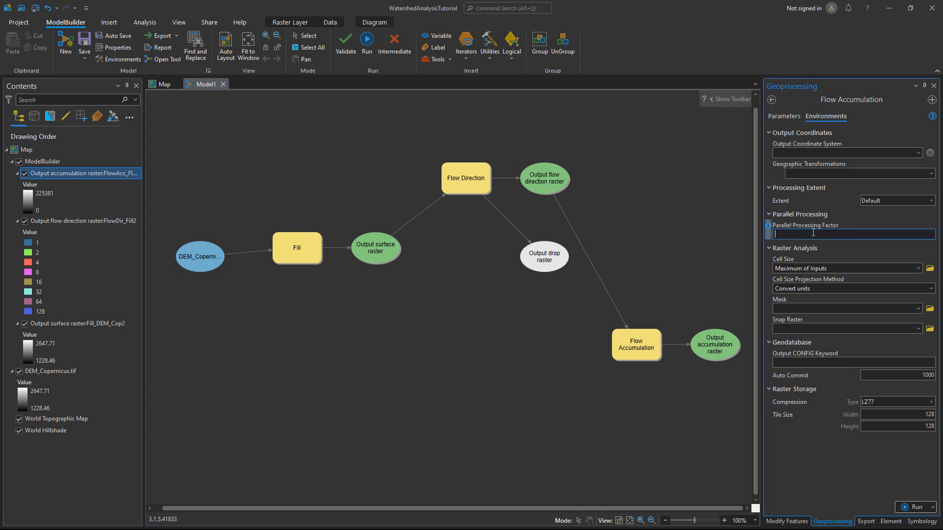
{"action": "left_click", "coordinate": [773, 101]}
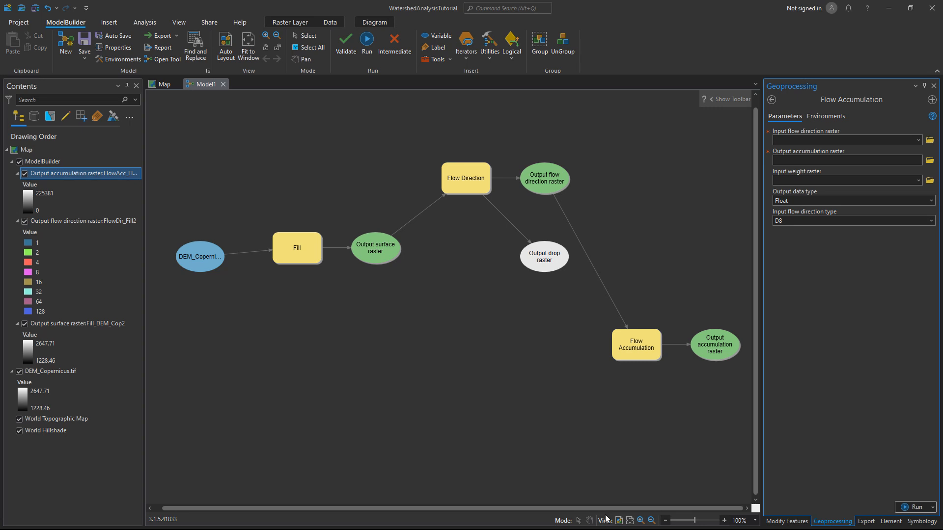
{"action": "left_click", "coordinate": [551, 468]}
- Switch to the map and set the flow accumulation layer's stretch type to Standard Deviation
{"action": "left_click", "coordinate": [162, 87]}
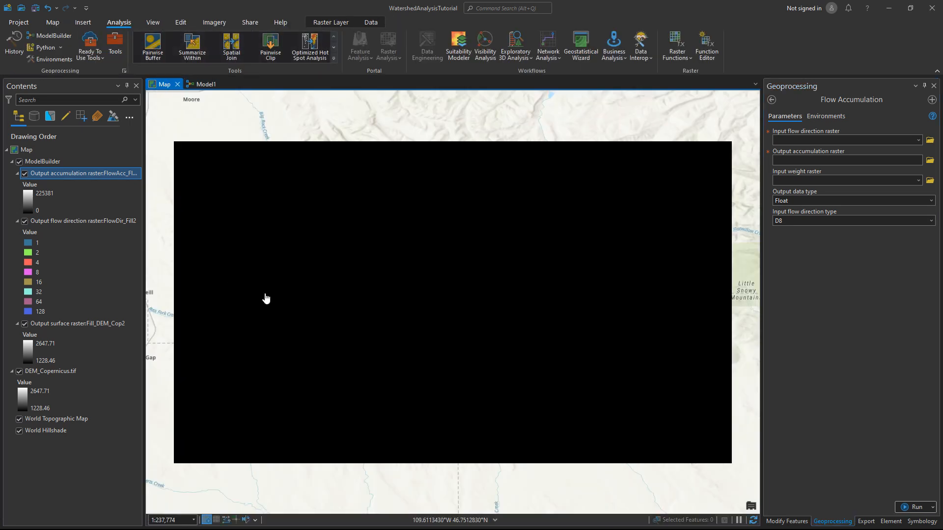
{"action": "left_click", "coordinate": [331, 23]}
{"action": "left_click", "coordinate": [341, 58]}
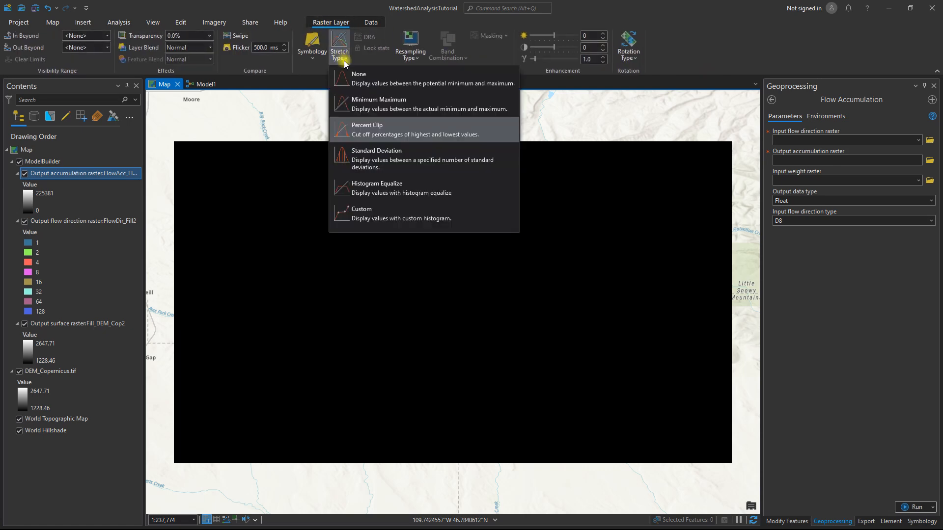
{"action": "left_click", "coordinate": [391, 158]}
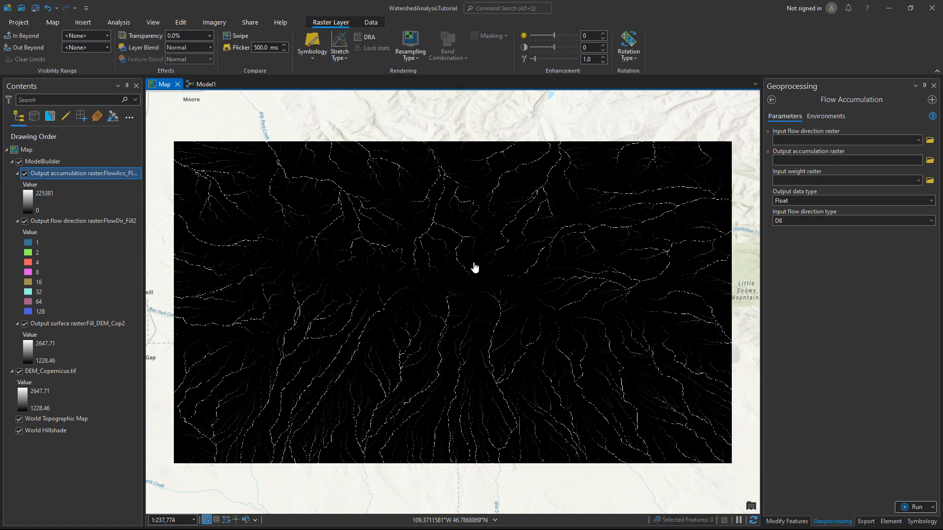
{"action": "mouse_move", "coordinate": [471, 271]}
{"action": "left_mouse_down"}
{"action": "mouse_move", "coordinate": [505, 237]}
{"action": "mouse_move", "coordinate": [474, 274]}
{"action": "mouse_move", "coordinate": [466, 266]}
{"action": "left_mouse_up"}
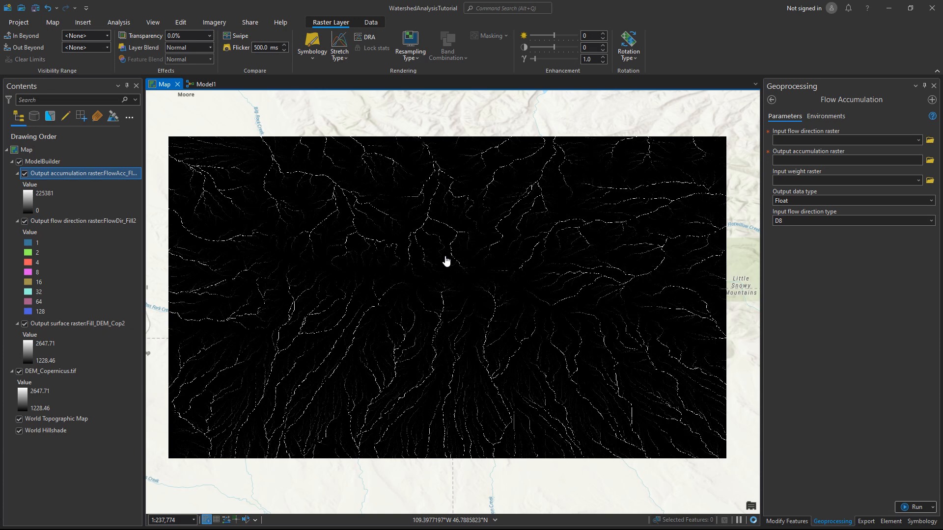
- Run the Greater Than tool with the flow accumulation raster FlowAcc_Flow2 as the first input and 500 as the second
{"action": "left_click", "coordinate": [772, 100]}
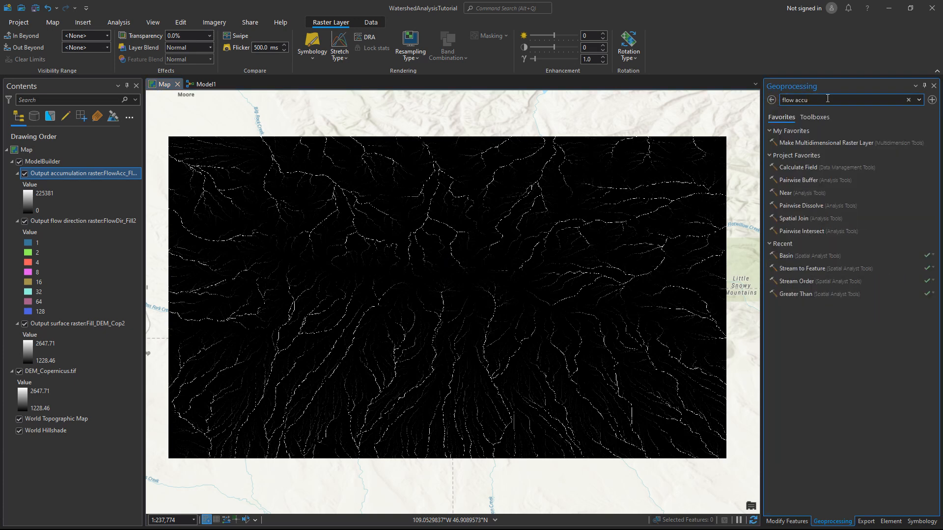
{"action": "left_click", "coordinate": [793, 293]}
{"action": "left_click", "coordinate": [918, 143]}
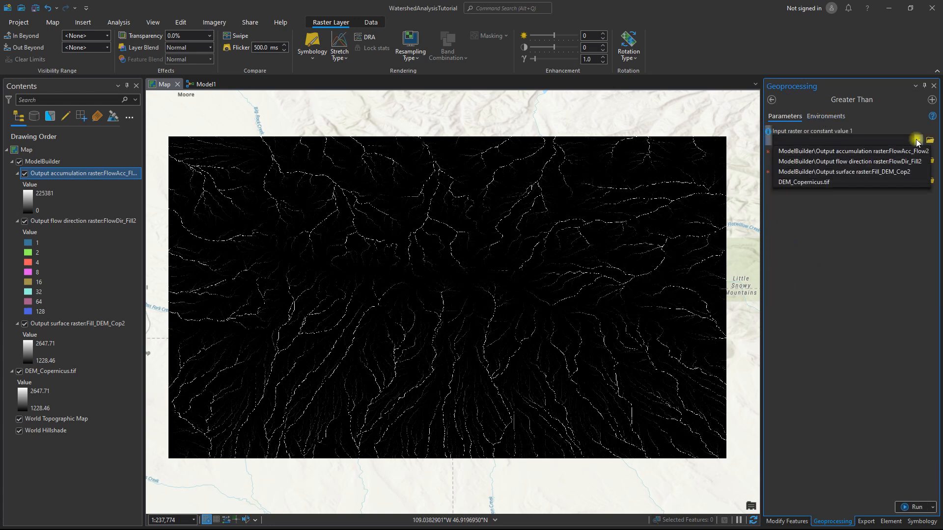
{"action": "left_click", "coordinate": [836, 151]}
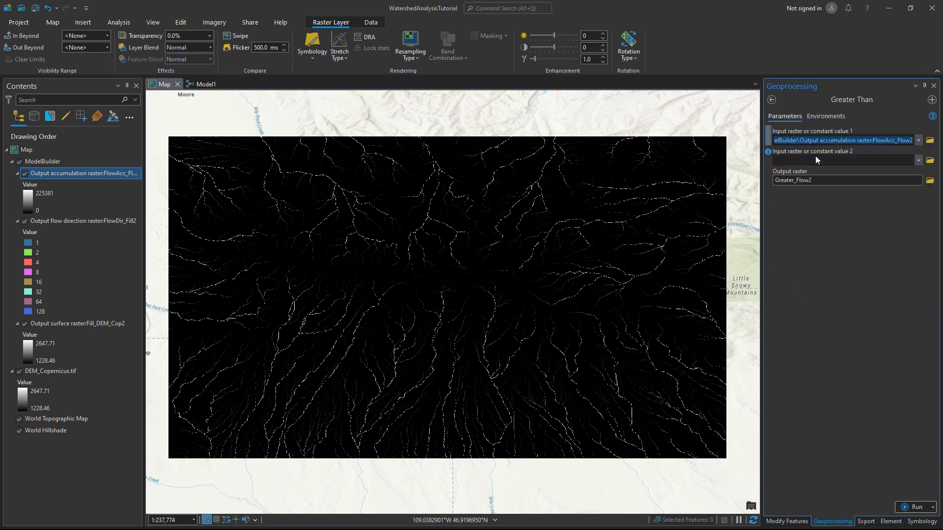
{"action": "left_click", "coordinate": [843, 161]}
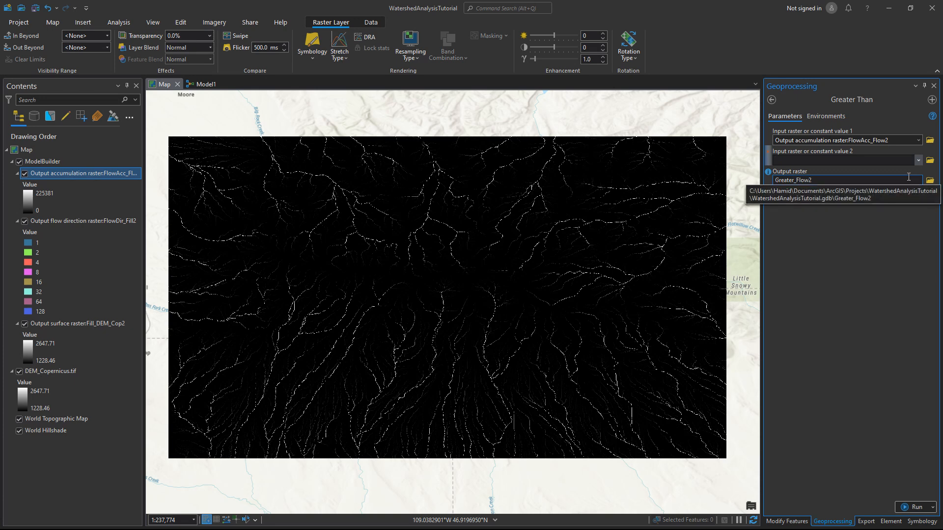
{"action": "left_click", "coordinate": [852, 264]}
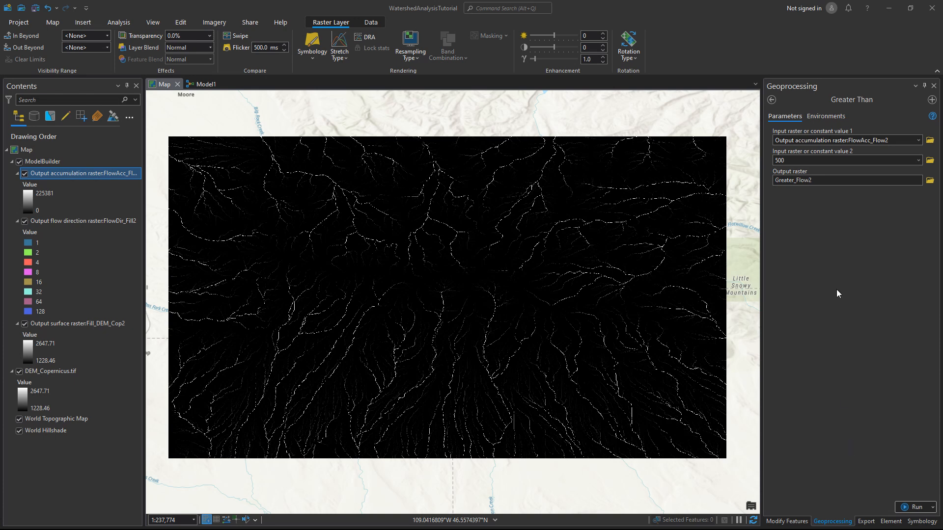
{"action": "left_click", "coordinate": [840, 340]}
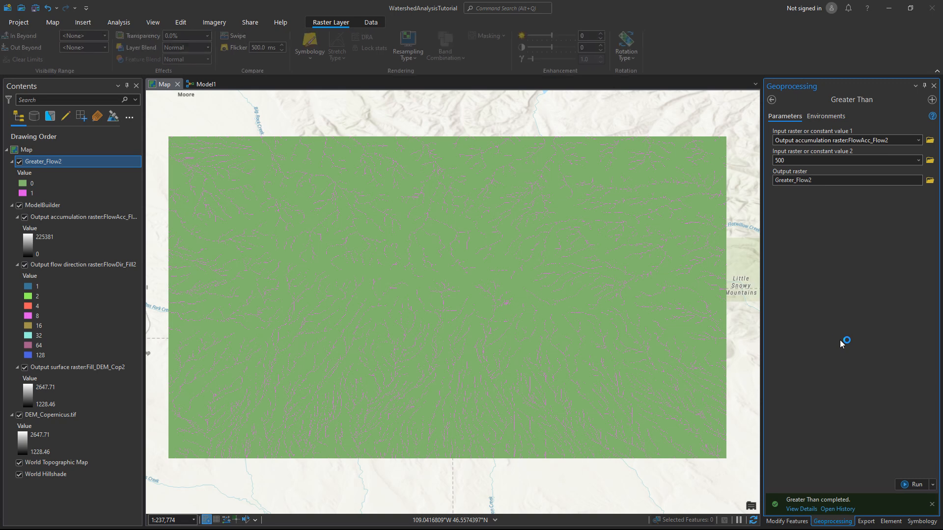
- Find the Stream Order tool and run it with Greater_Flow2 as the stream raster and FlowDir_Fill2 as the flow direction raster
{"action": "left_click", "coordinate": [772, 102]}
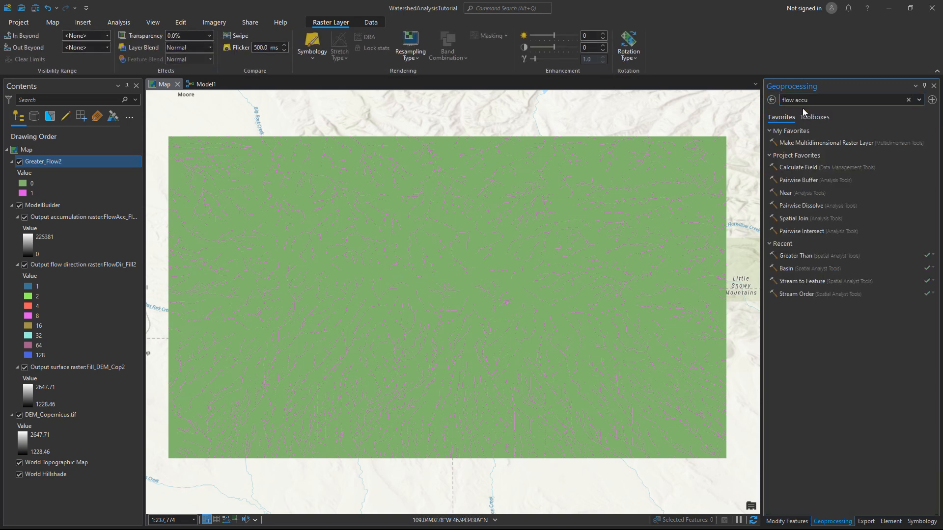
{"action": "left_click_drag", "start_coordinate": [826, 101], "coordinate": [763, 101]}
{"action": "type", "text": "m"}
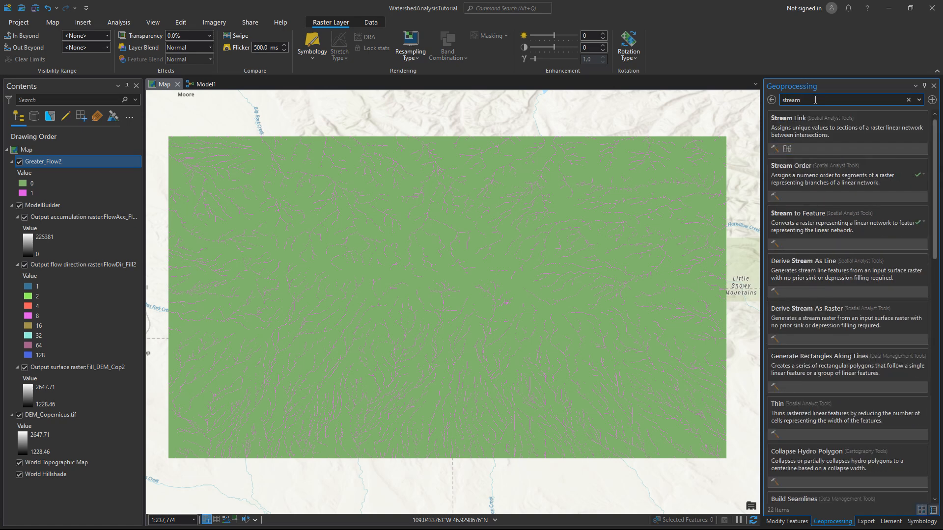
{"action": "left_click", "coordinate": [803, 178]}
{"action": "left_click", "coordinate": [919, 142]}
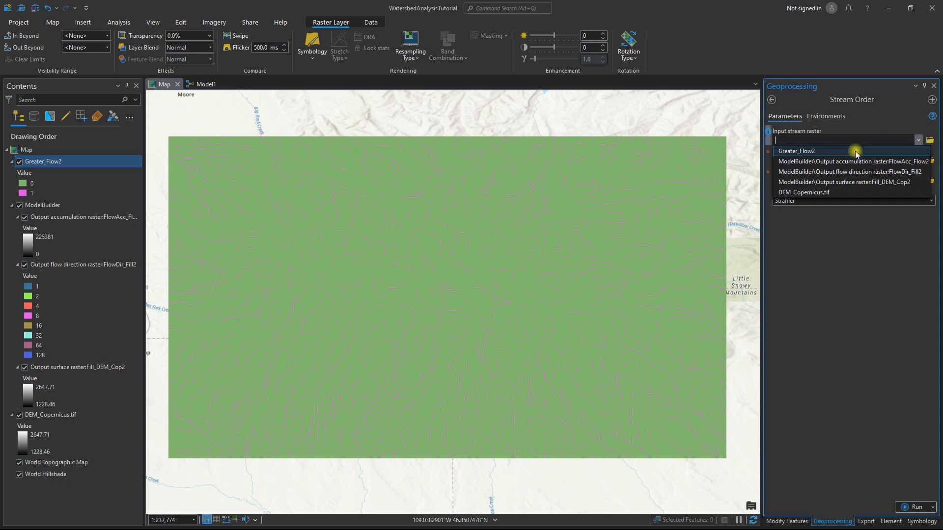
{"action": "left_click", "coordinate": [800, 151]}
{"action": "left_click", "coordinate": [919, 161]}
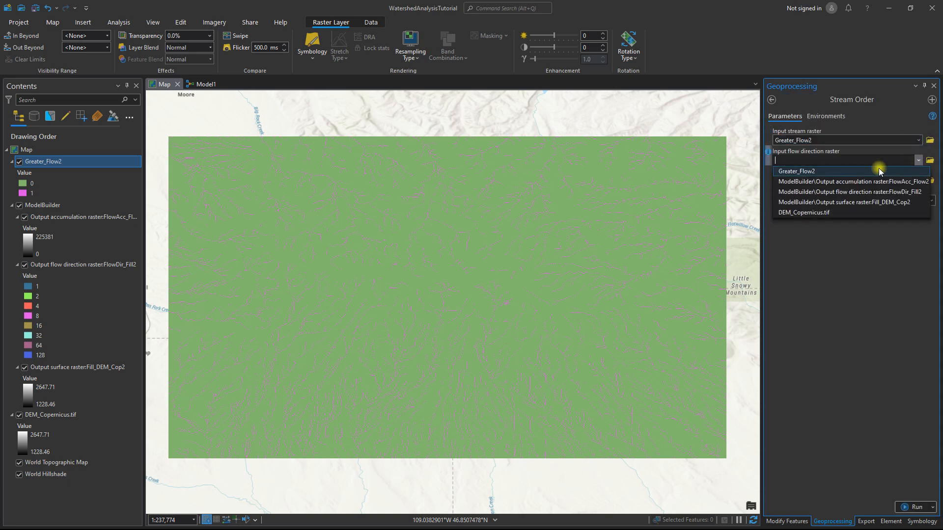
{"action": "left_click", "coordinate": [869, 192]}
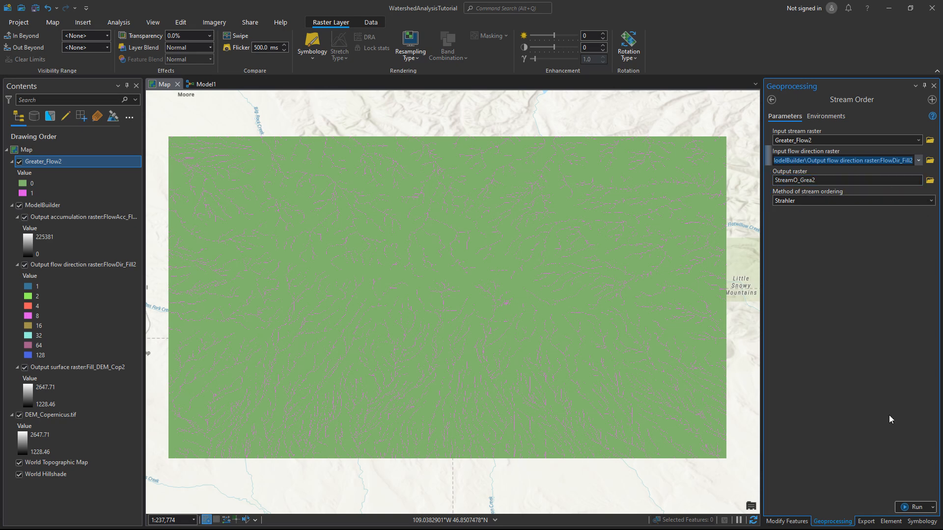
{"action": "left_click", "coordinate": [911, 508]}
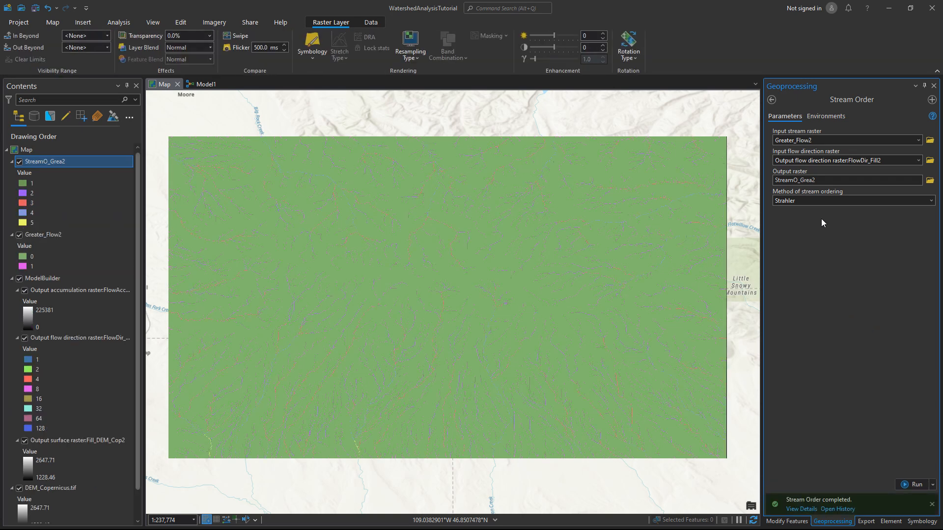
- Run Stream to Feature on StreamO_Grea2 with the FlowDir_Fill2 flow direction raster and polyline simplification turned off, and return to the tool overview
{"action": "left_click", "coordinate": [773, 100]}
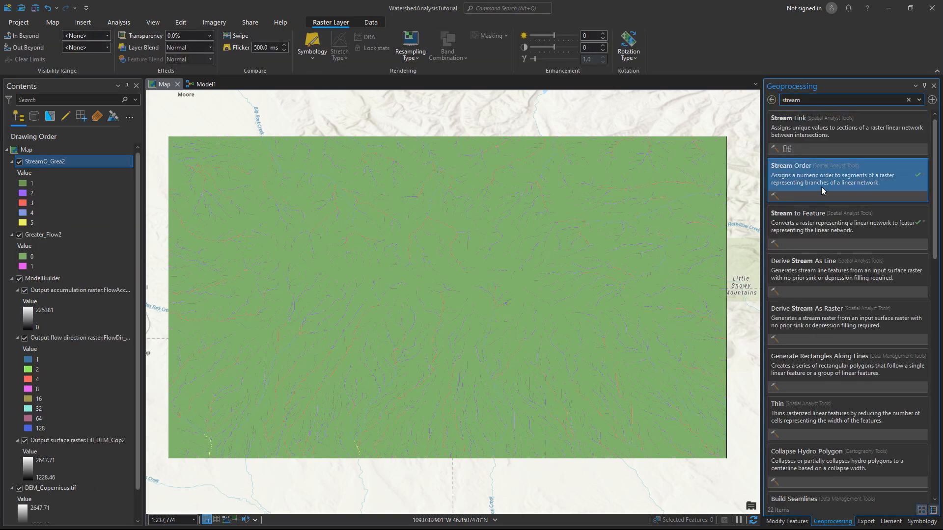
{"action": "left_click", "coordinate": [830, 229]}
{"action": "left_click", "coordinate": [917, 141]}
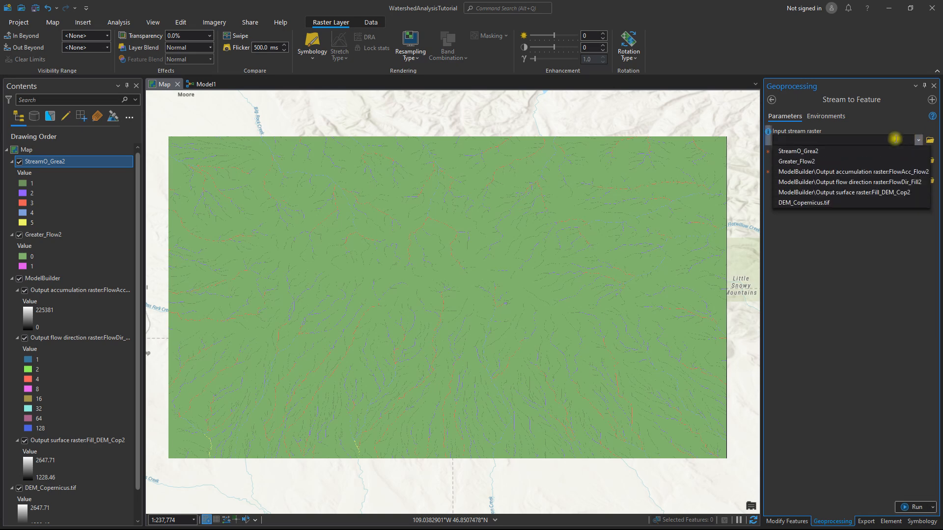
{"action": "left_click", "coordinate": [850, 152]}
{"action": "left_click", "coordinate": [917, 161]}
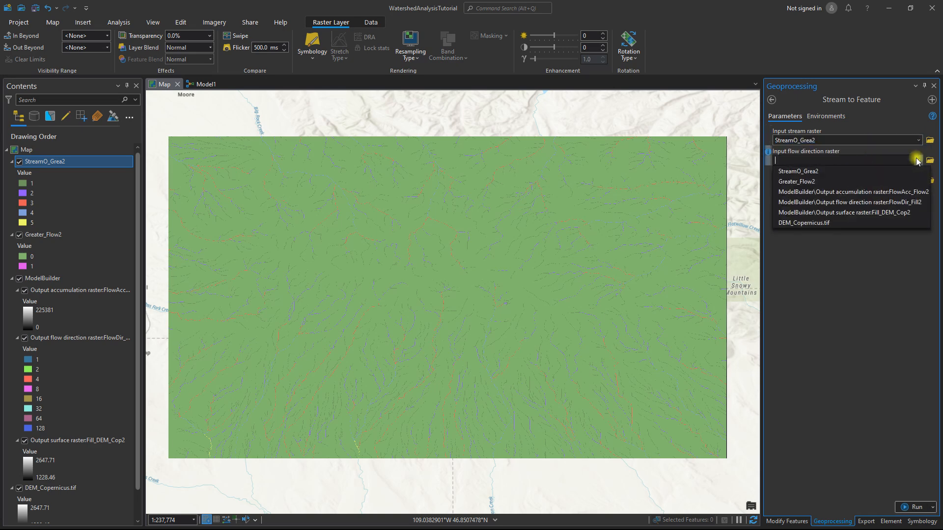
{"action": "left_click", "coordinate": [864, 193]}
{"action": "left_click", "coordinate": [776, 192]}
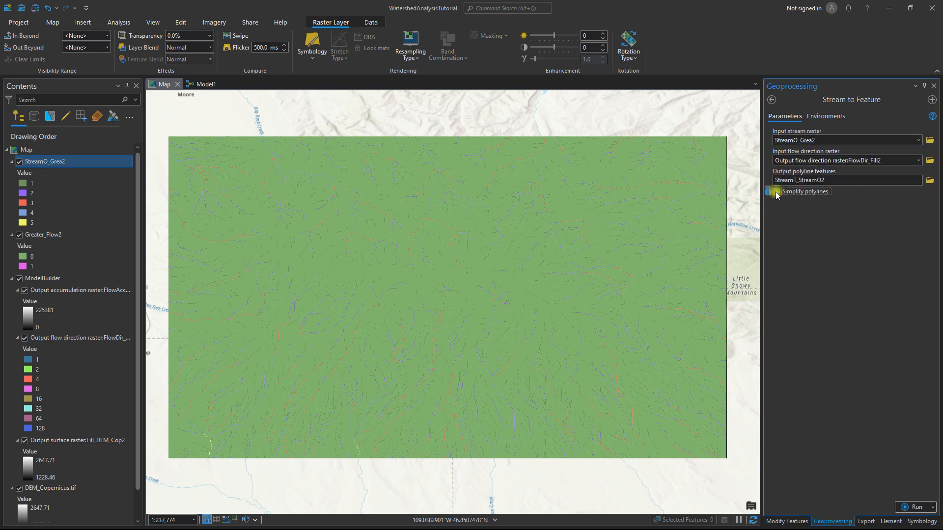
{"action": "left_click", "coordinate": [905, 507]}
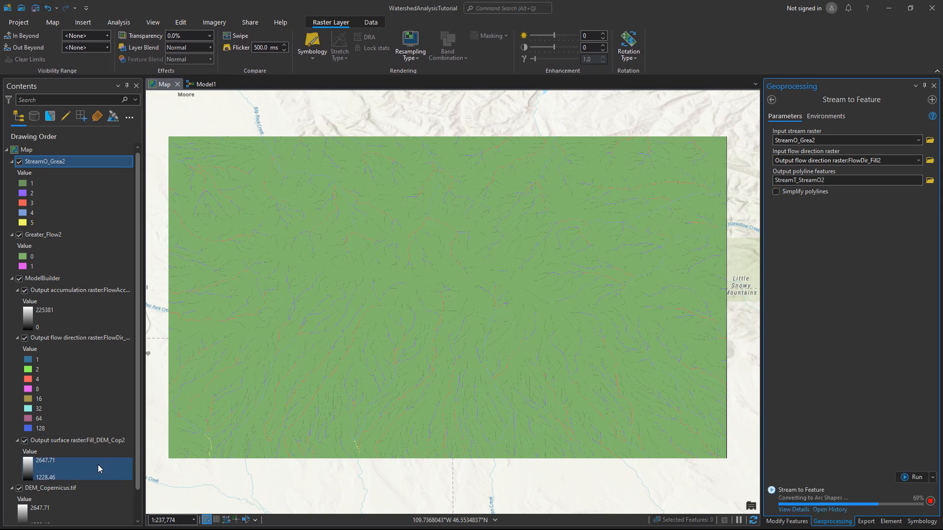
{"action": "left_click", "coordinate": [126, 491]}
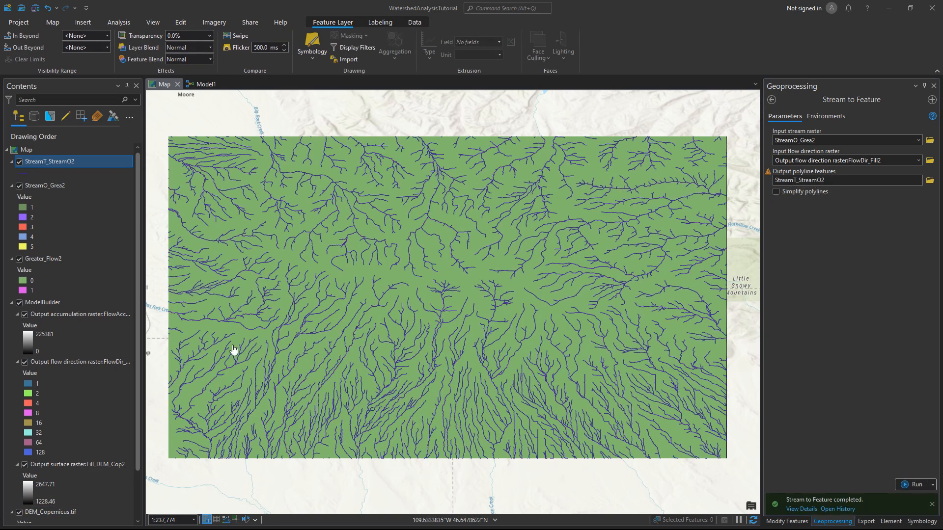
{"action": "left_click", "coordinate": [771, 101]}
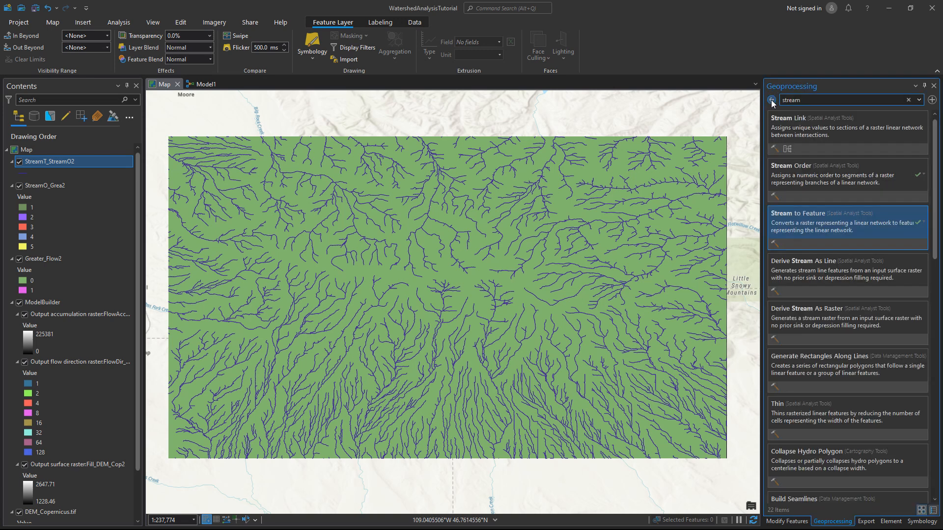
{"action": "left_click", "coordinate": [772, 101]}
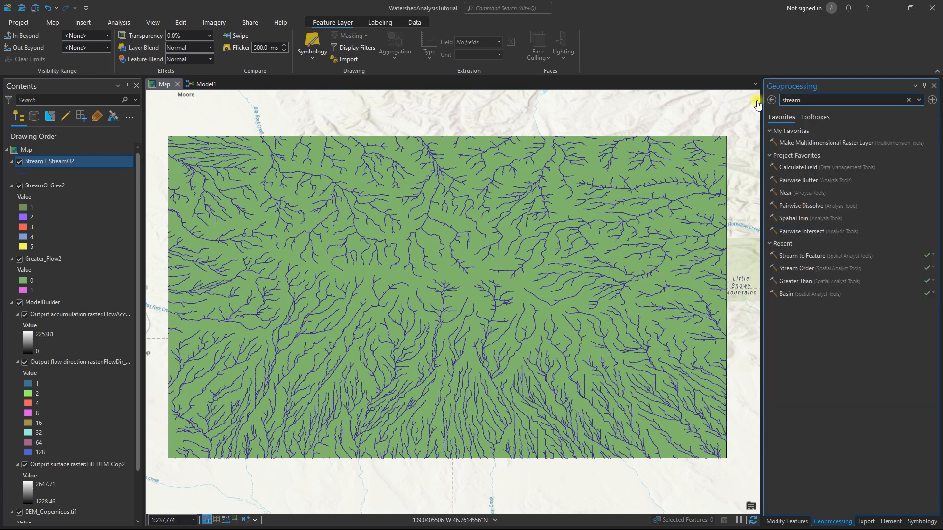
- Symbolize the StreamT_StreamO2 layer with Graduated Symbols based on the grid_code field
{"action": "left_click", "coordinate": [314, 40]}
{"action": "left_click", "coordinate": [827, 134]}
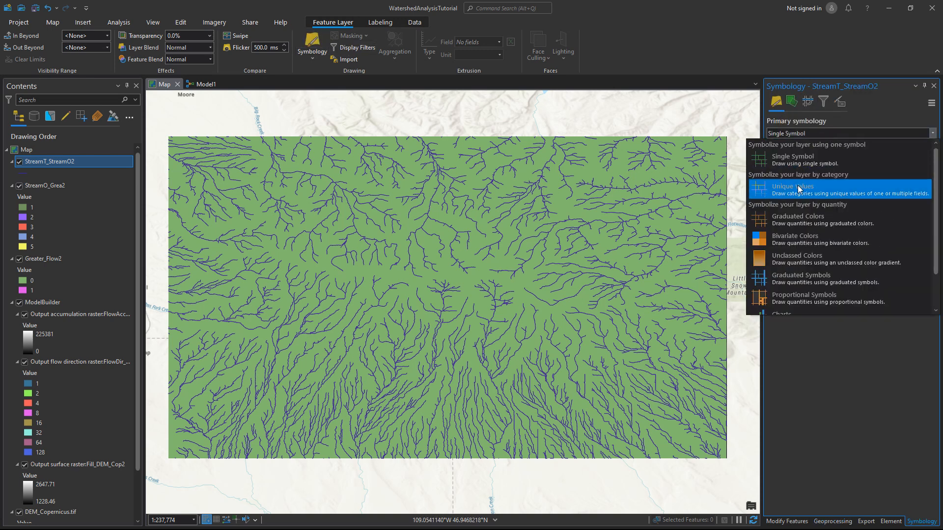
{"action": "scroll", "coordinate": [803, 266], "scroll_direction": "down", "scroll_amount": 1}
{"action": "left_click", "coordinate": [815, 239]}
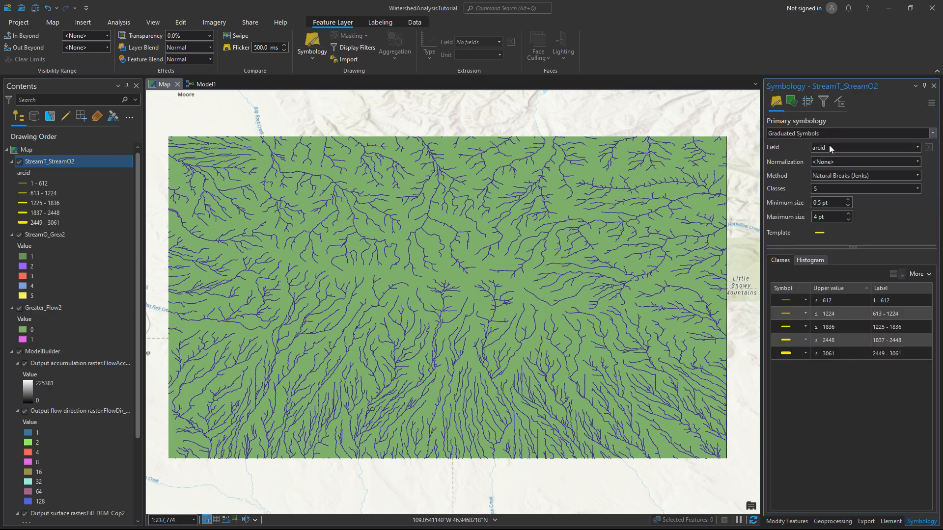
{"action": "left_click", "coordinate": [917, 147]}
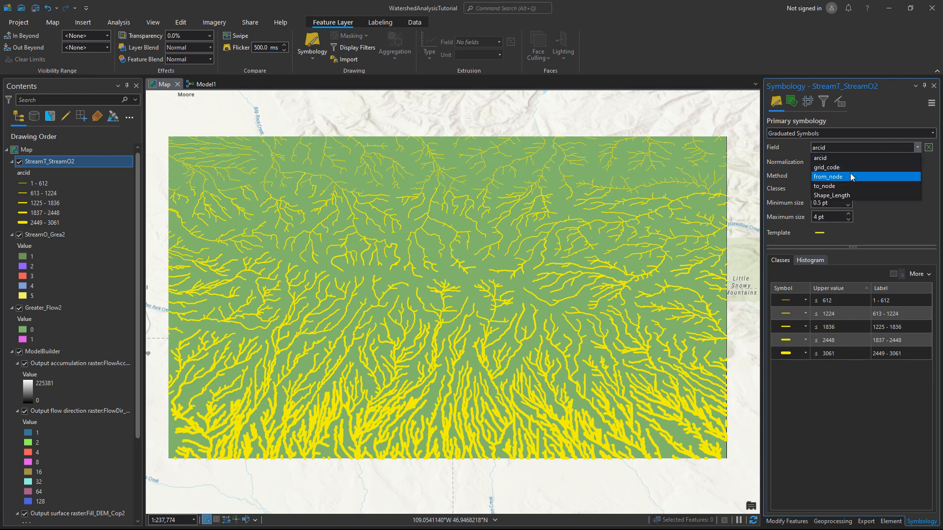
{"action": "left_click", "coordinate": [849, 167]}
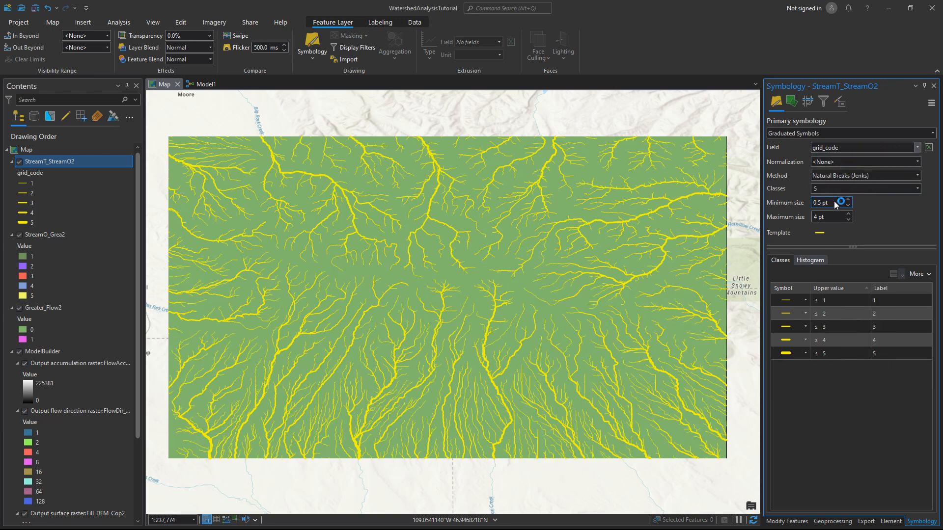
- Reduce the stream layer's maximum symbol size and set the template line color to dark blue
{"action": "left_click_drag", "start_coordinate": [830, 222], "coordinate": [790, 220]}
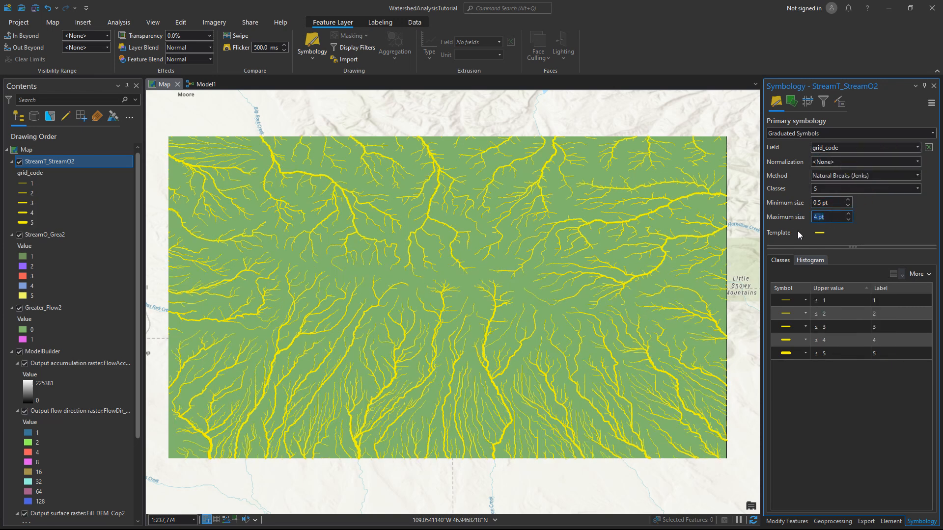
{"action": "left_click", "coordinate": [814, 236]}
{"action": "left_click", "coordinate": [819, 237]}
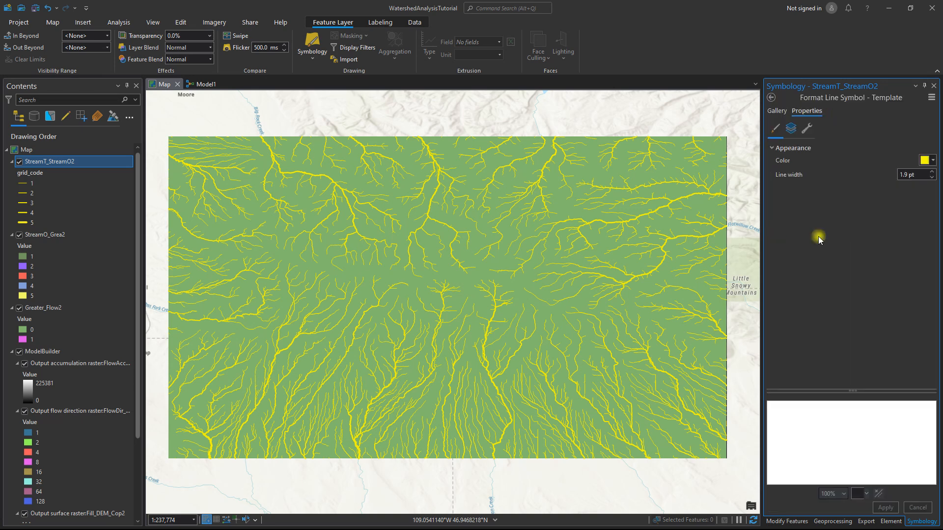
{"action": "left_click", "coordinate": [923, 166]}
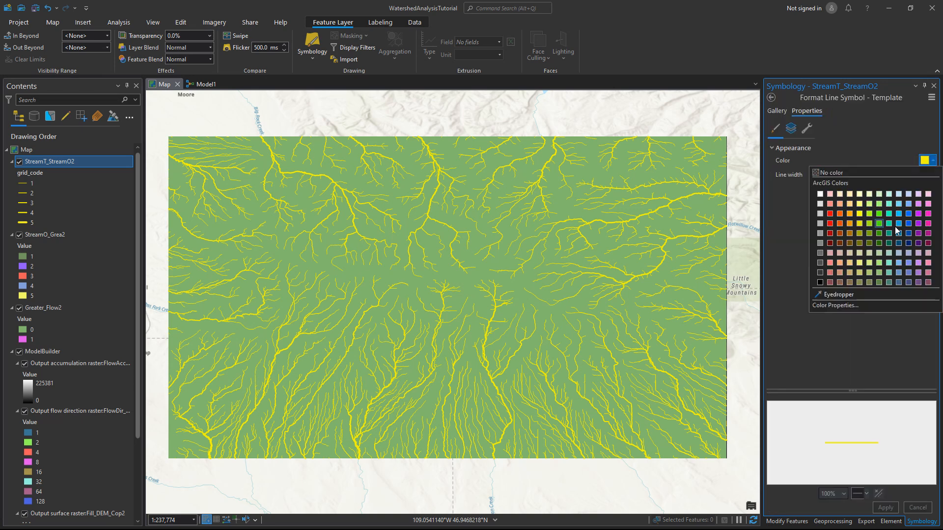
{"action": "left_click", "coordinate": [908, 236]}
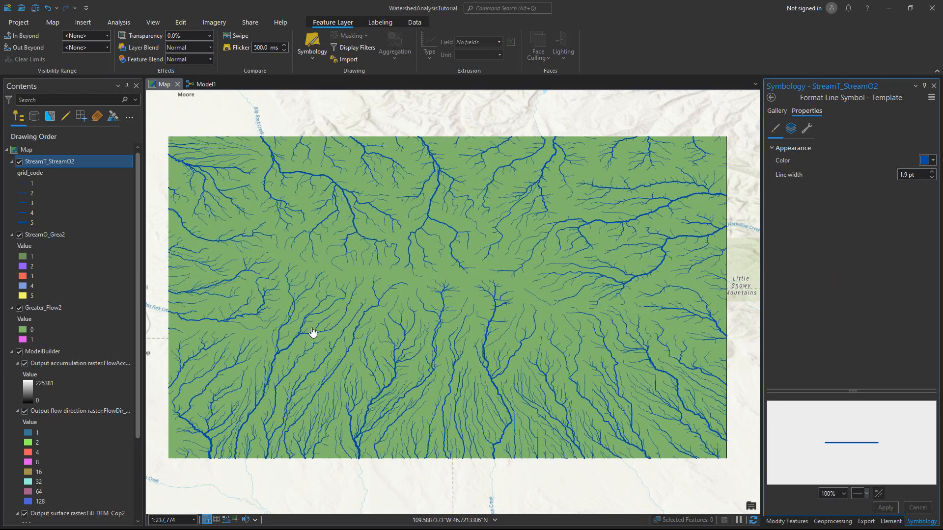
- Turn off the StreamO_Grea2, Greater_Flow2, ModelBuilder and DEM_Copernicus.tif layers together
{"action": "left_click", "coordinate": [35, 233]}
{"action": "scroll", "coordinate": [49, 274], "scroll_direction": "down", "scroll_amount": 2}
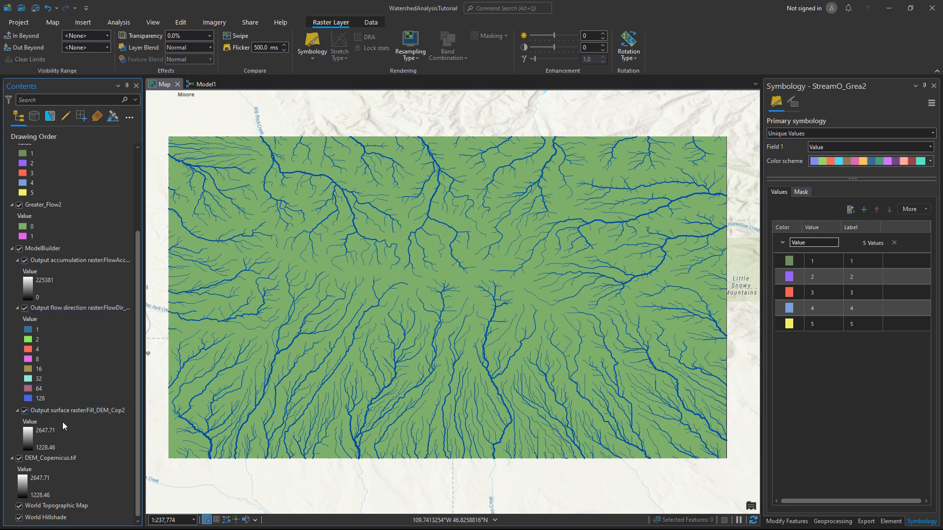
{"action": "left_click", "coordinate": [55, 455], "text": "shift"}
{"action": "right_click", "coordinate": [55, 455]}
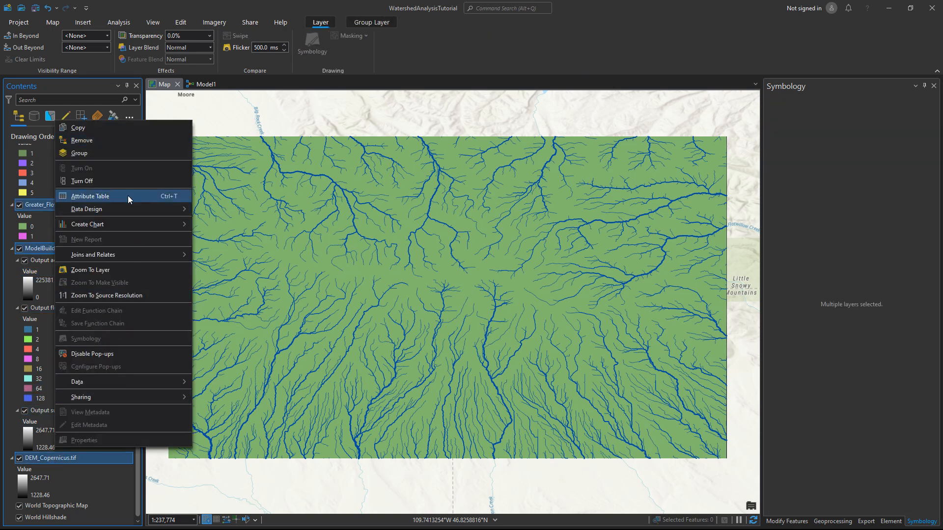
{"action": "left_click", "coordinate": [119, 181]}
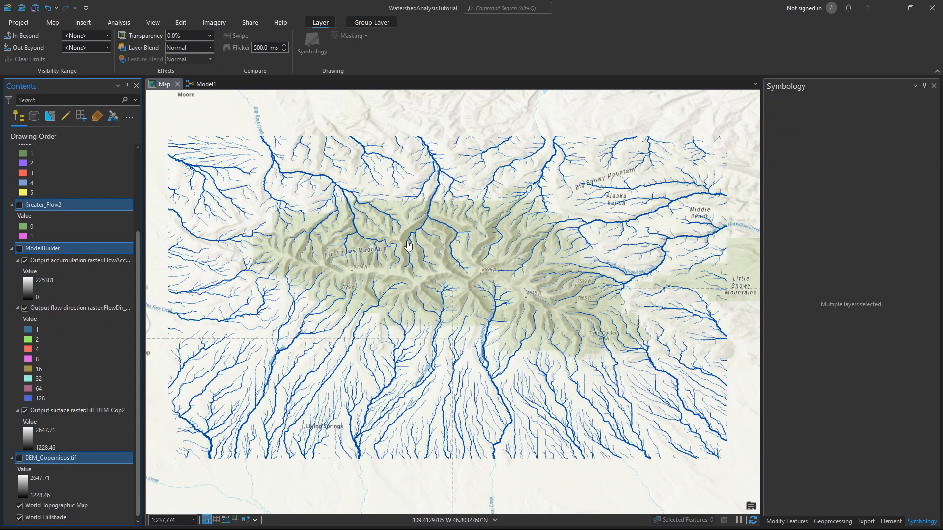
- Find the Basin tool and run it with FlowDir_Fill2 as the input D8 flow direction raster
{"action": "left_click", "coordinate": [833, 522]}
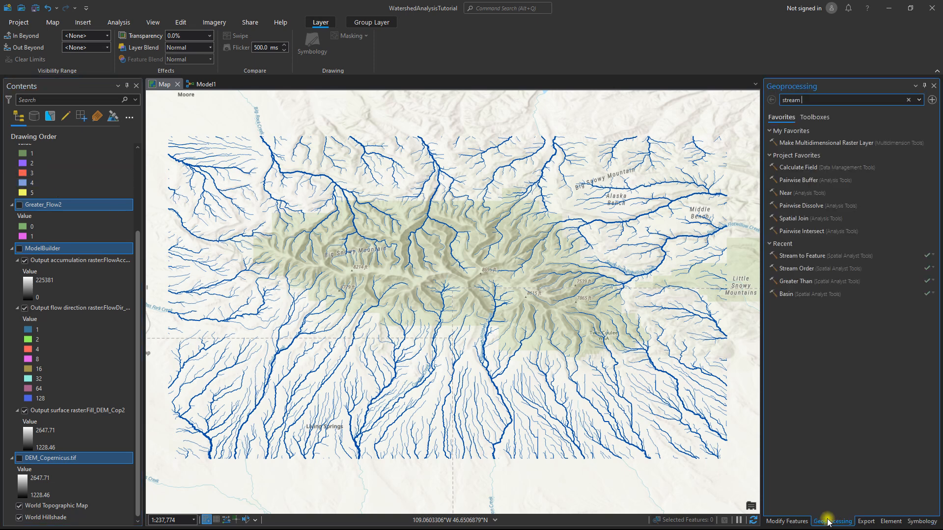
{"action": "double_click", "coordinate": [816, 98]}
{"action": "type", "text": "basin"}
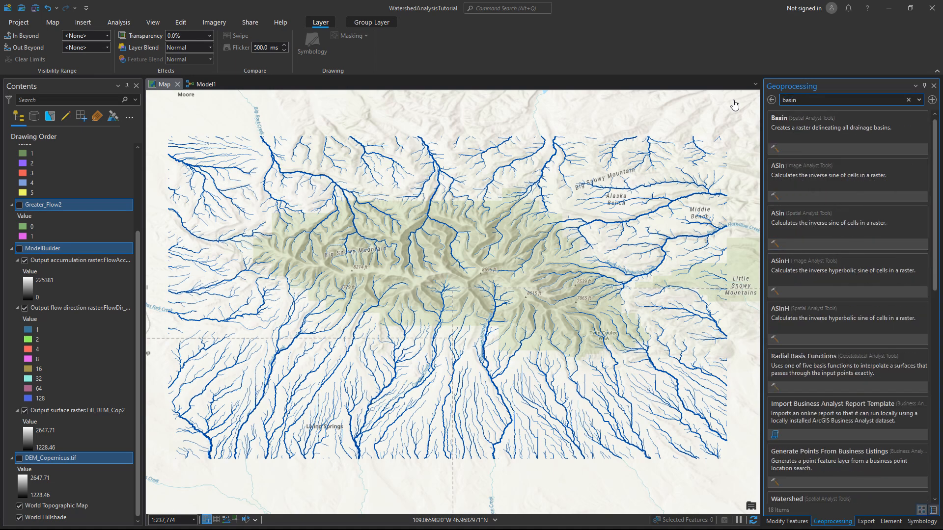
{"action": "left_click", "coordinate": [838, 132]}
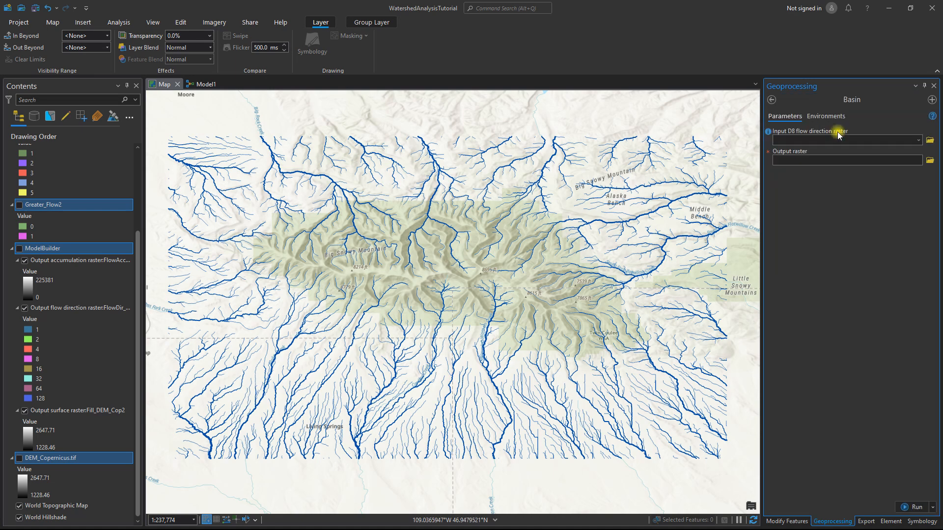
{"action": "left_click", "coordinate": [918, 140]}
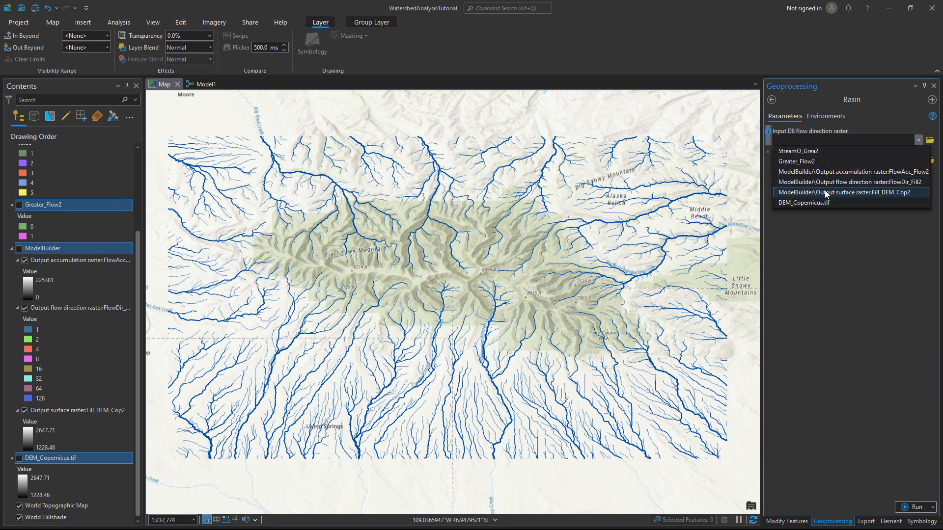
{"action": "left_click", "coordinate": [879, 192]}
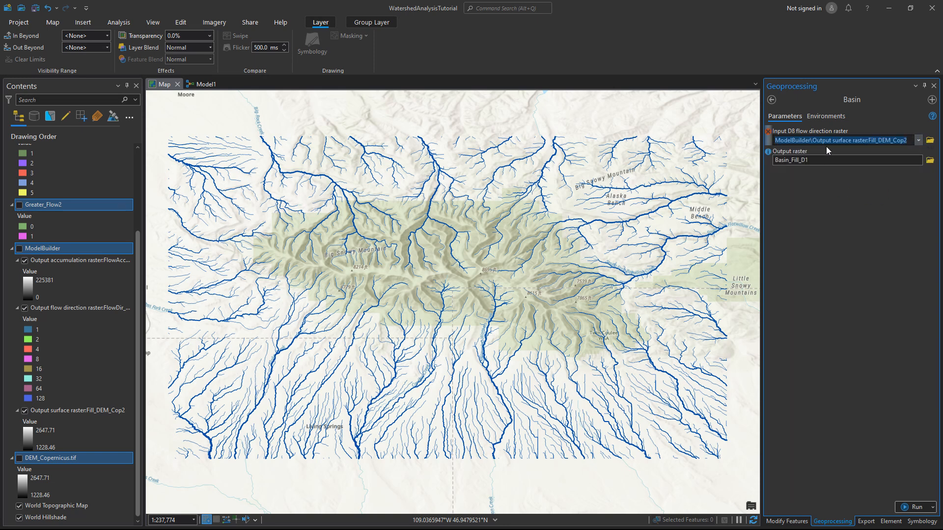
{"action": "left_click", "coordinate": [918, 140]}
{"action": "left_click", "coordinate": [865, 179]}
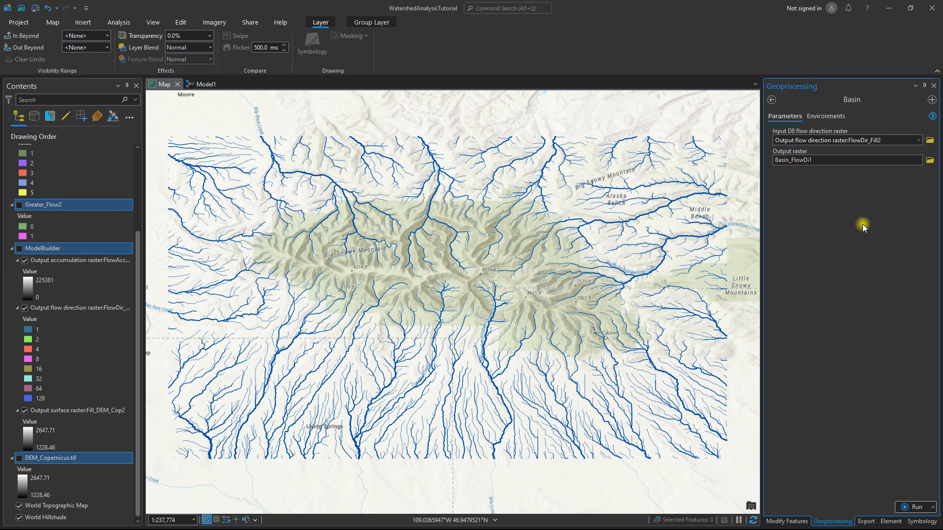
{"action": "left_click", "coordinate": [907, 507]}
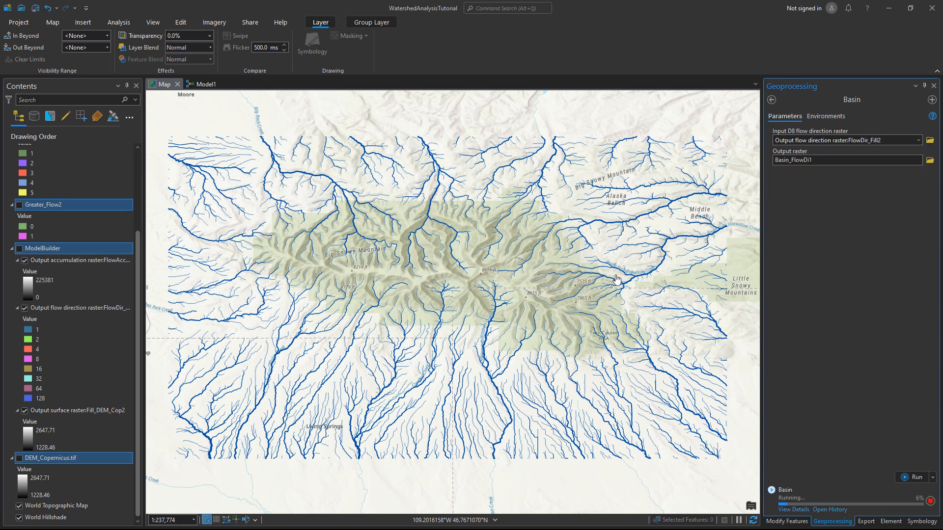
{"action": "scroll", "coordinate": [101, 225], "scroll_direction": "up", "scroll_amount": 3}
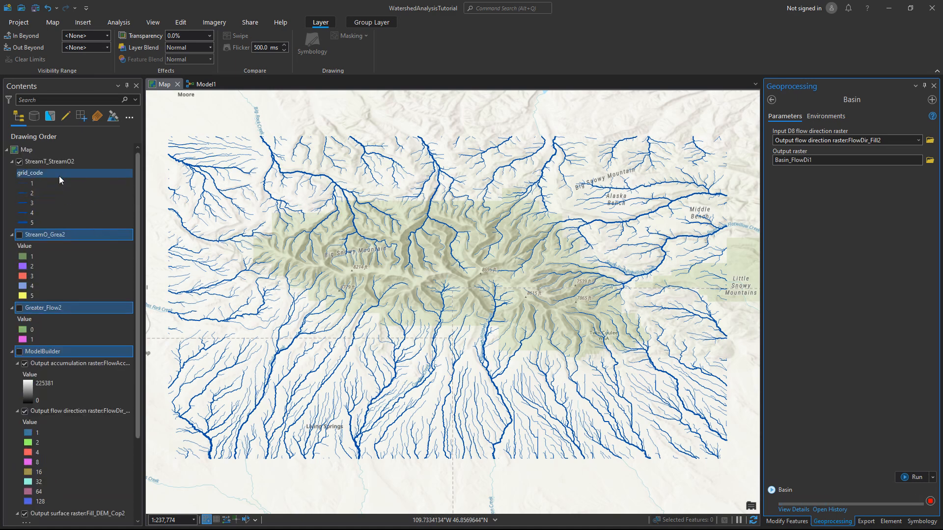
{"action": "left_click", "coordinate": [60, 163]}
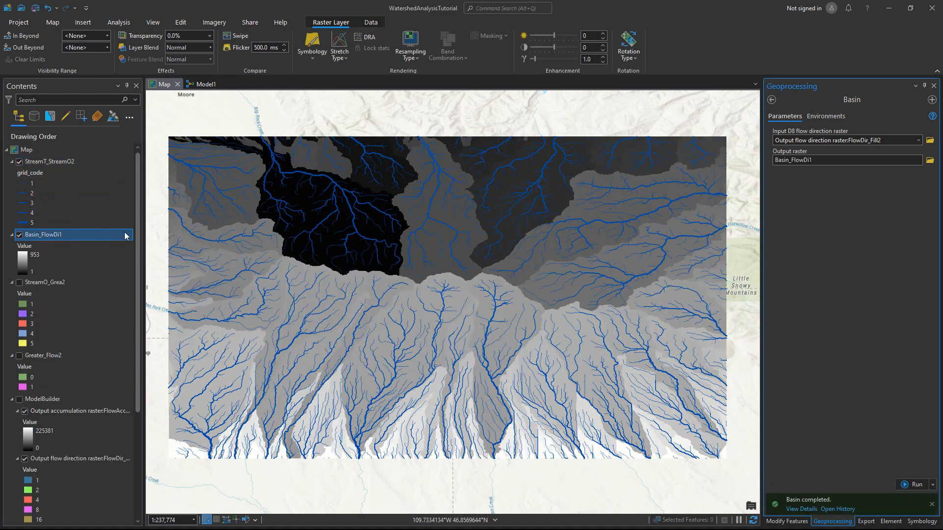
- Run Raster to Polygon on Basin_FlowDi1 using the Value field, with polygon simplification off and multipart features on
{"action": "scroll", "coordinate": [724, 132], "scroll_direction": "up", "scroll_amount": 1}
{"action": "left_click", "coordinate": [771, 100]}
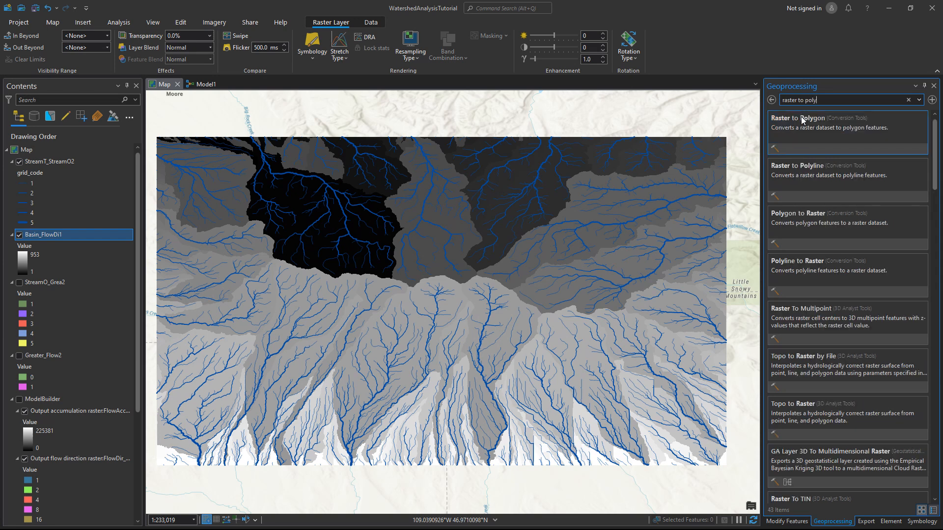
{"action": "left_click", "coordinate": [805, 122]}
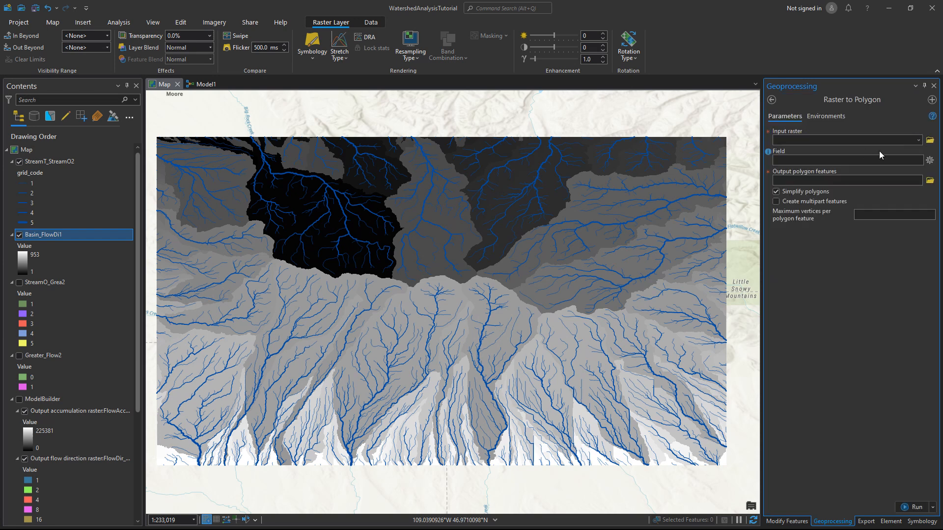
{"action": "left_click", "coordinate": [919, 141]}
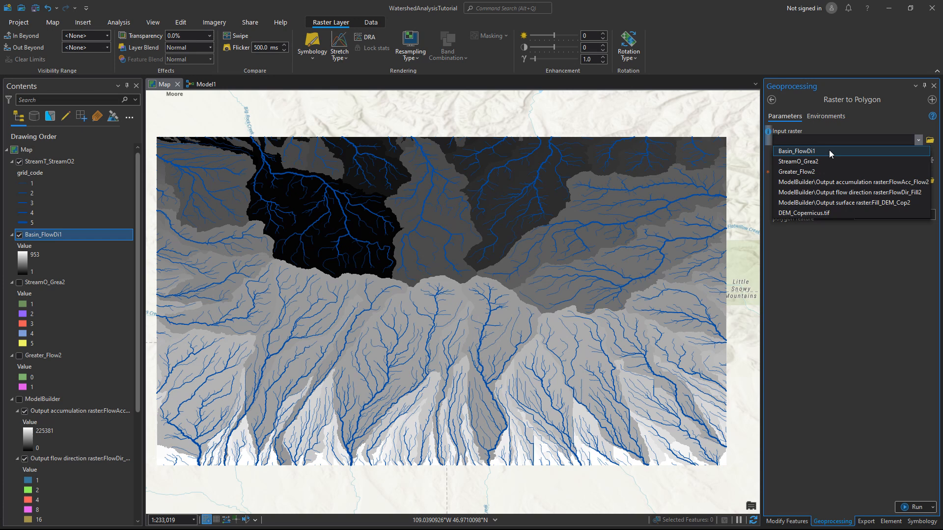
{"action": "left_click", "coordinate": [830, 153]}
{"action": "left_click", "coordinate": [819, 192]}
{"action": "left_click", "coordinate": [817, 202]}
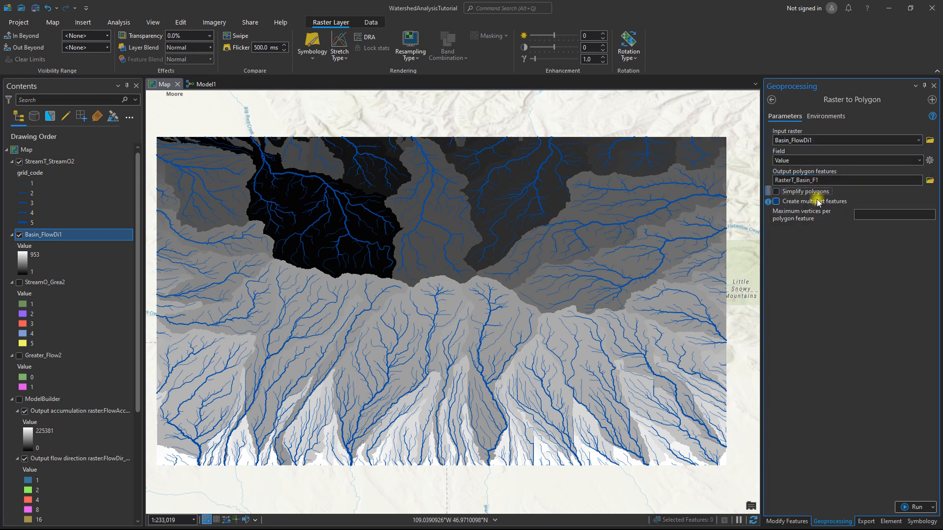
{"action": "left_click", "coordinate": [913, 507]}
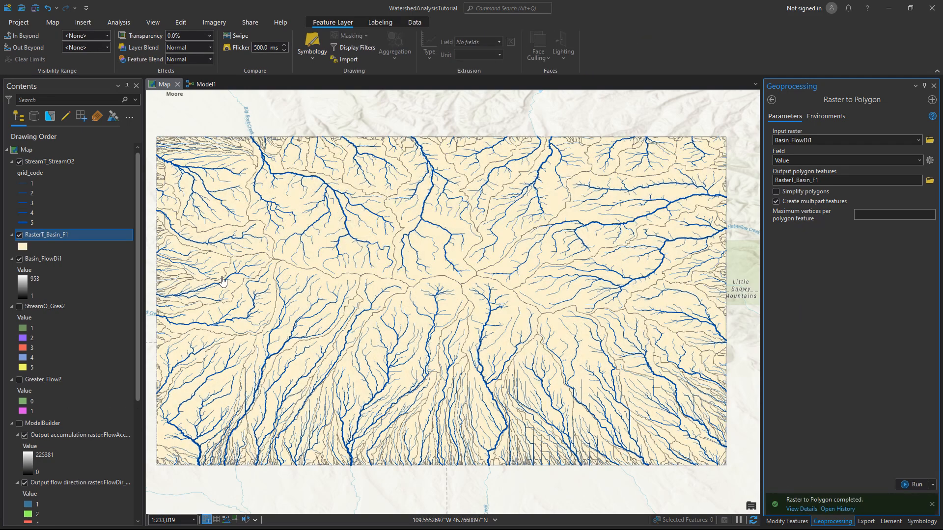
- Give the basin polygons no fill and a black 2 pt outline, and turn off the Basin_FlowDi1 raster
{"action": "left_click", "coordinate": [22, 246]}
{"action": "left_click", "coordinate": [918, 161]}
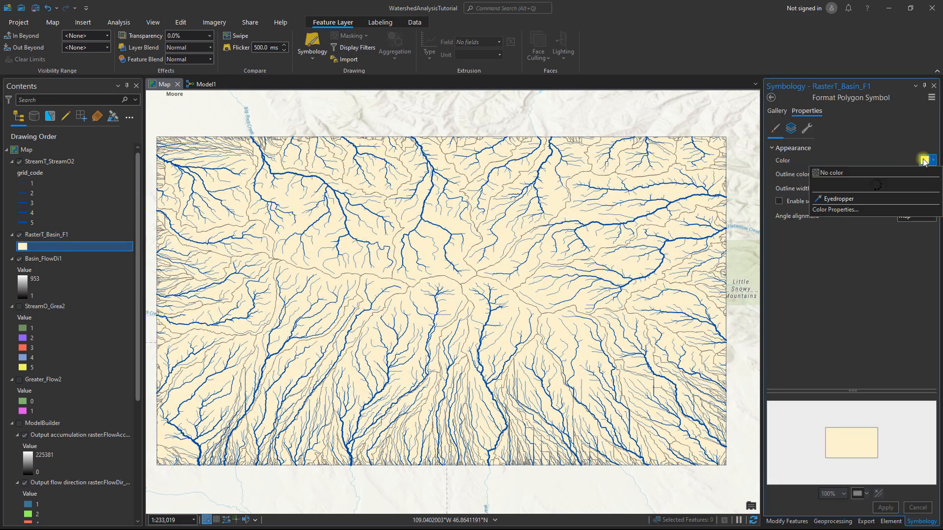
{"action": "left_click", "coordinate": [863, 176]}
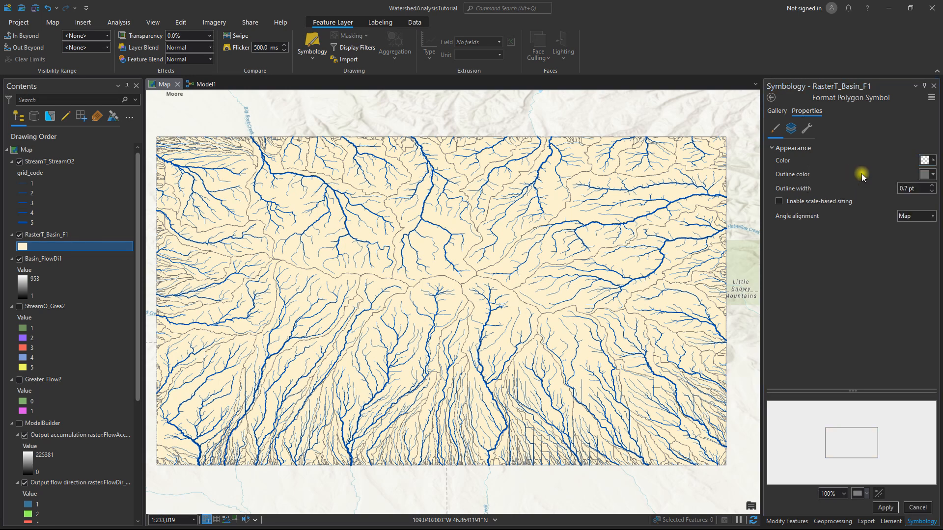
{"action": "left_click", "coordinate": [925, 174]}
{"action": "left_click", "coordinate": [821, 297]}
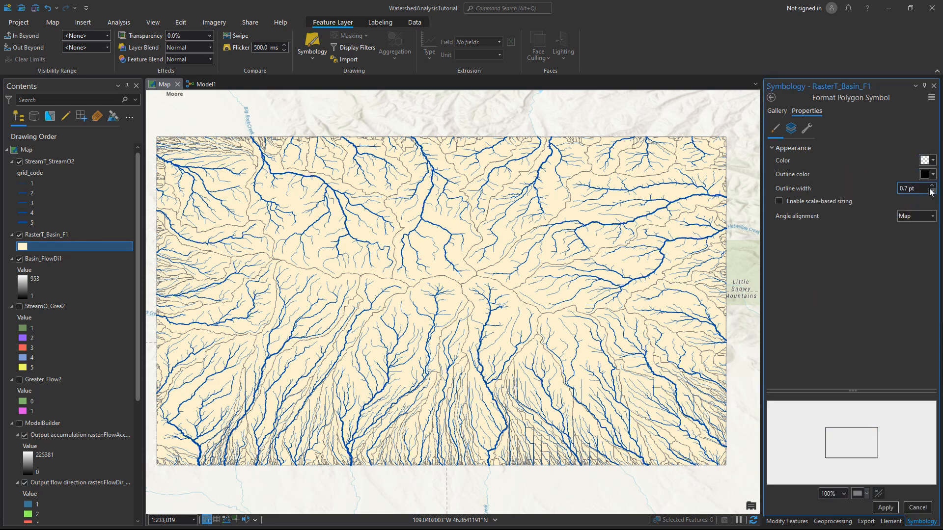
{"action": "double_click", "coordinate": [932, 186]}
{"action": "left_click", "coordinate": [888, 509]}
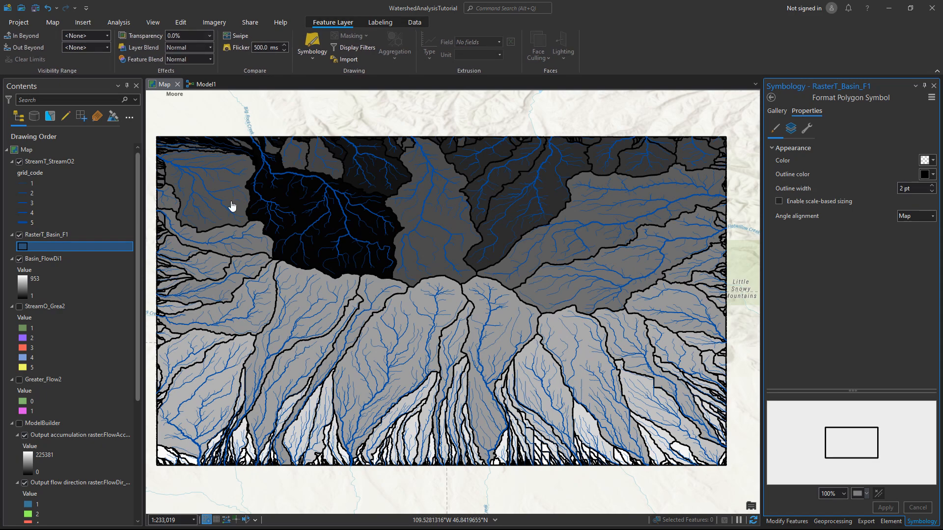
{"action": "left_click", "coordinate": [19, 259]}
- Examine the basin boundaries and ordered streams across the mountains and at the stream outlet near the southern edge
{"action": "scroll", "coordinate": [457, 224], "scroll_direction": "up", "scroll_amount": 4}
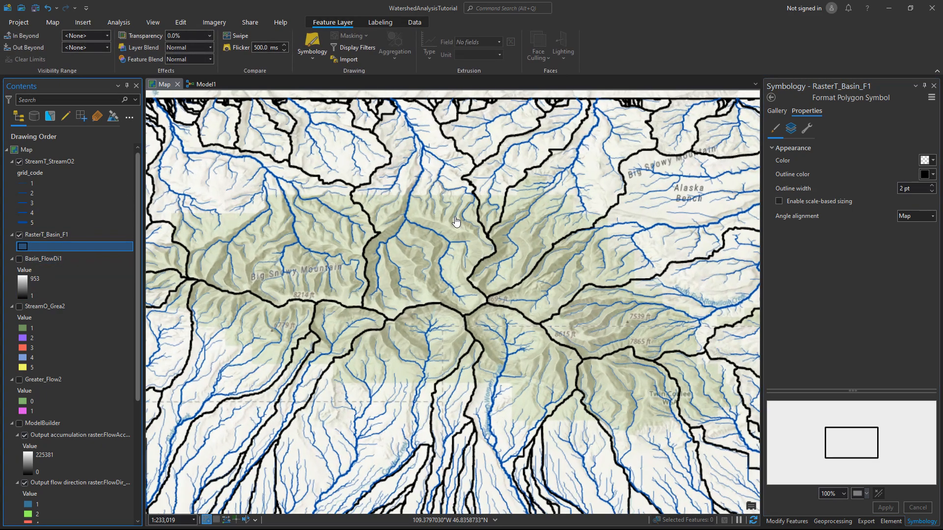
{"action": "left_click_drag", "start_coordinate": [349, 236], "coordinate": [554, 301]}
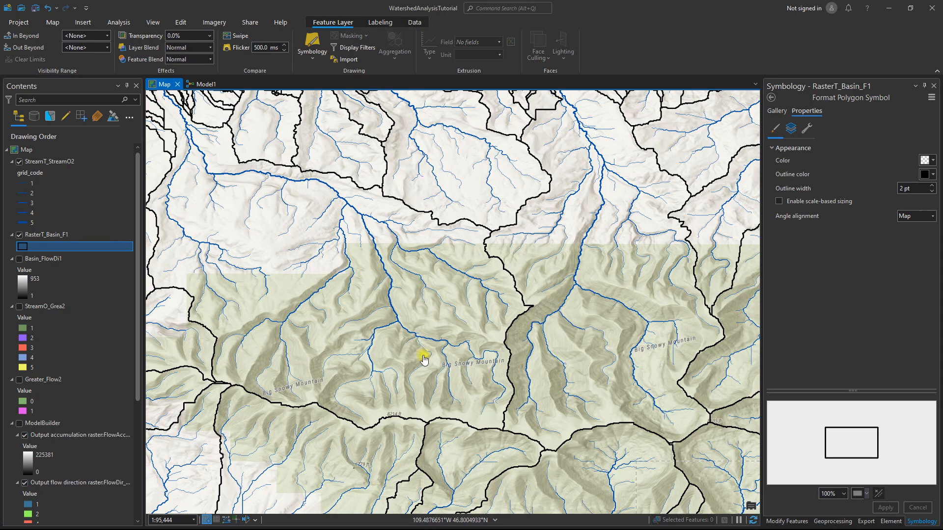
{"action": "left_click_drag", "start_coordinate": [425, 358], "coordinate": [249, 198]}
{"action": "left_click_drag", "start_coordinate": [474, 242], "coordinate": [457, 294]}
{"action": "scroll", "coordinate": [456, 295], "scroll_direction": "down", "scroll_amount": 4}
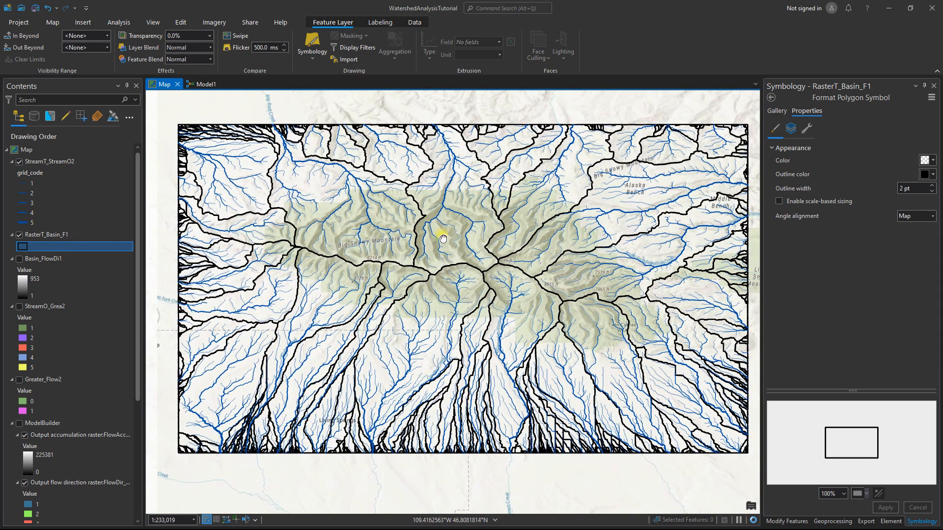
{"action": "left_click_drag", "start_coordinate": [443, 238], "coordinate": [461, 212]}
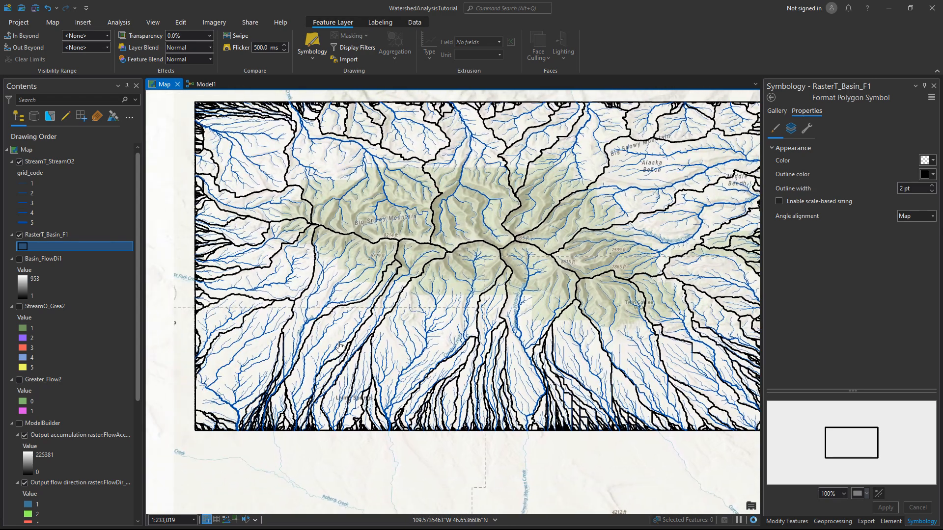
{"action": "scroll", "coordinate": [339, 346], "scroll_direction": "up", "scroll_amount": 5}
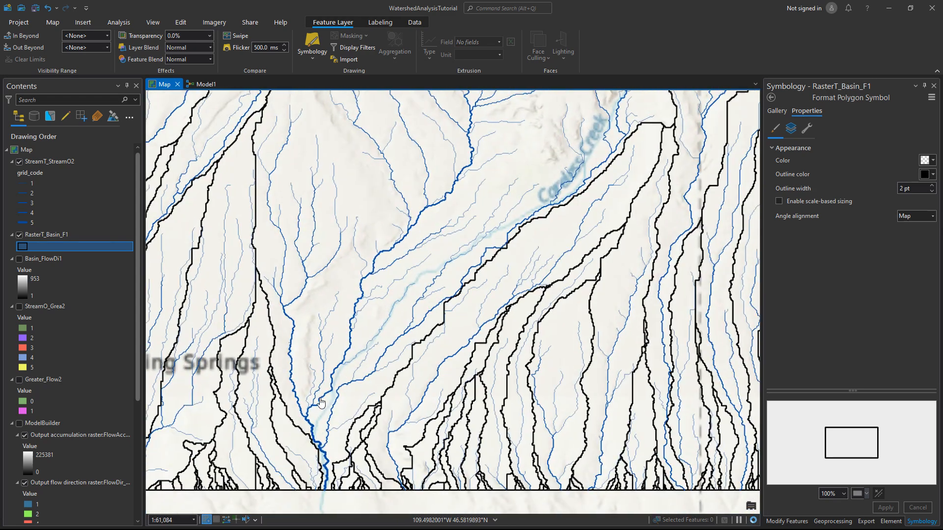
{"action": "scroll", "coordinate": [322, 403], "scroll_direction": "up", "scroll_amount": 3}
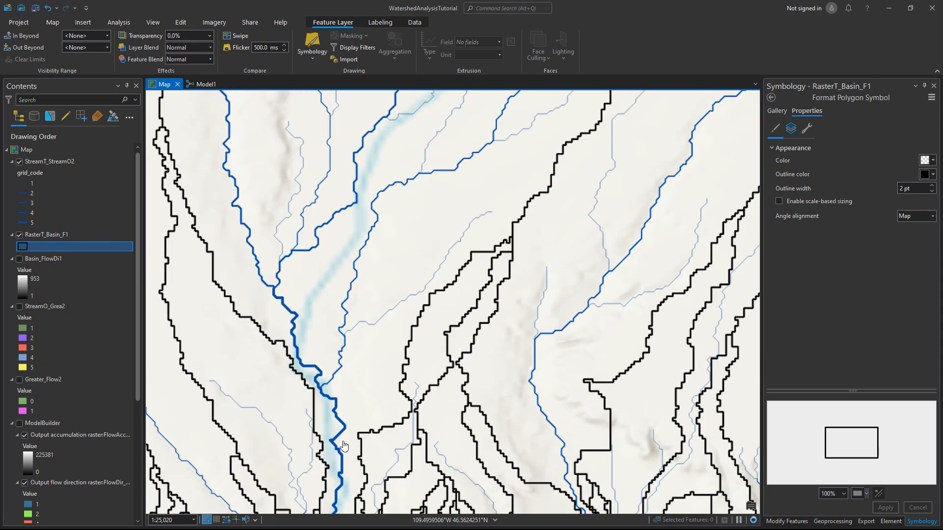
- Examine the ordered streams and basin boundaries near the southern stream outlet and along the larger streams south of the mountains
{"action": "scroll", "coordinate": [343, 446], "scroll_direction": "up", "scroll_amount": 3}
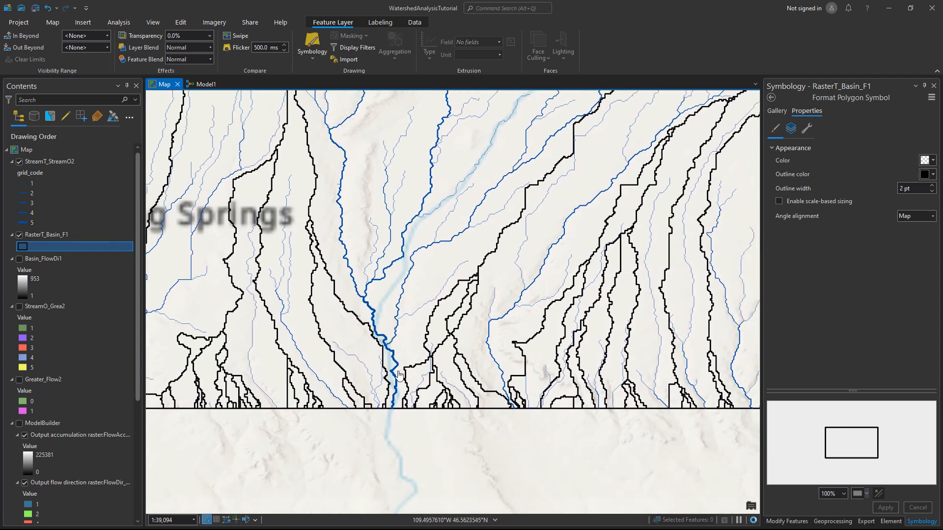
{"action": "scroll", "coordinate": [399, 375], "scroll_direction": "up", "scroll_amount": 3}
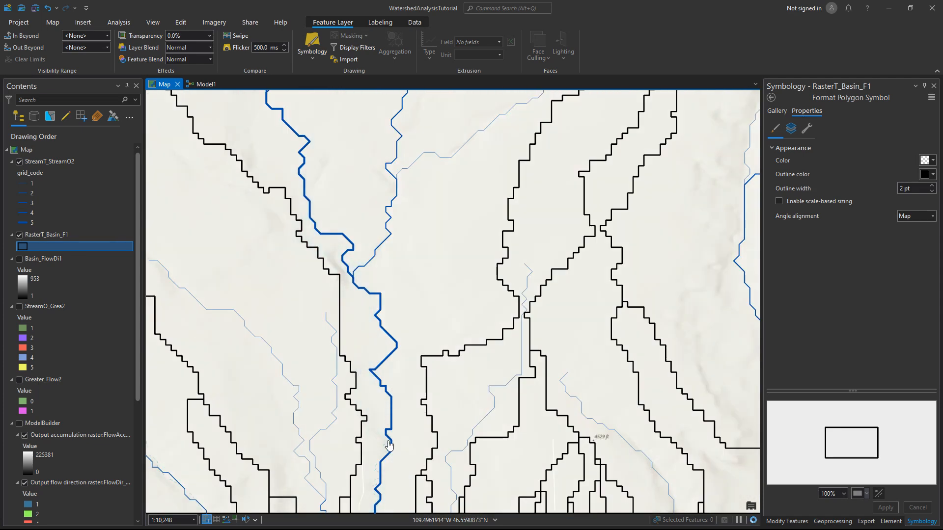
{"action": "scroll", "coordinate": [388, 451], "scroll_direction": "down", "scroll_amount": 5}
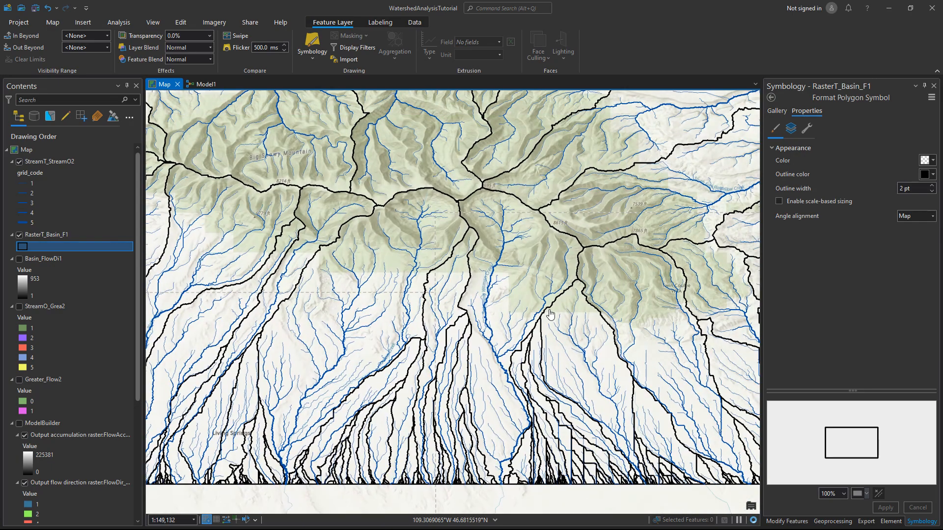
{"action": "scroll", "coordinate": [443, 281], "scroll_direction": "up", "scroll_amount": 5}
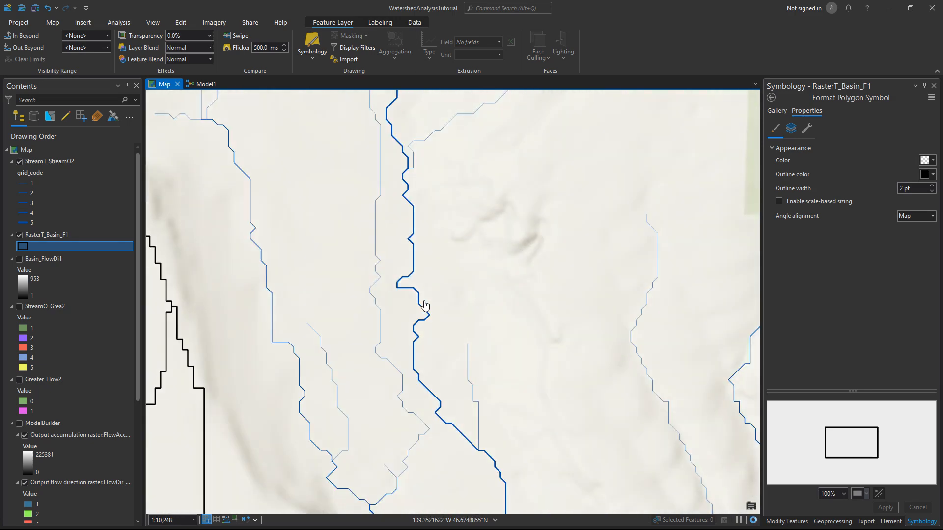
{"action": "scroll", "coordinate": [437, 285], "scroll_direction": "down", "scroll_amount": 3}
{"action": "scroll", "coordinate": [456, 376], "scroll_direction": "up", "scroll_amount": 2}
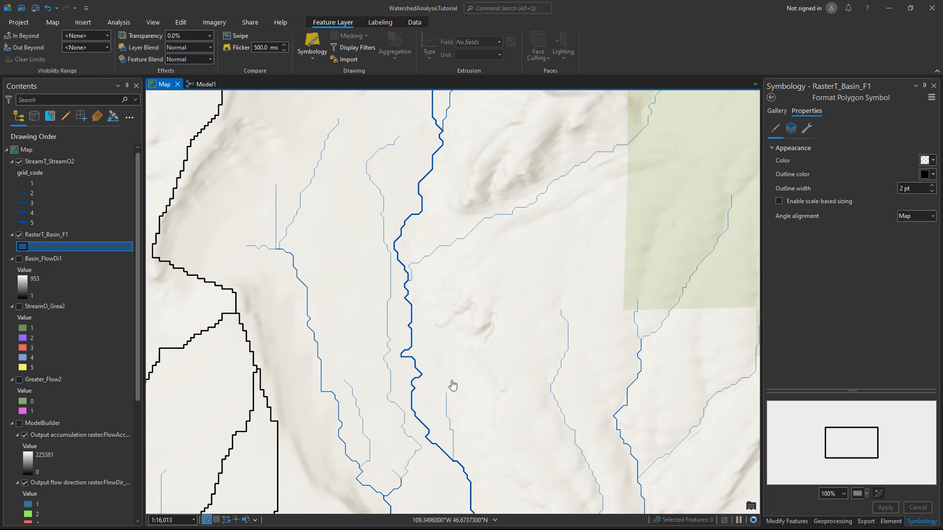
{"action": "left_click_drag", "start_coordinate": [453, 385], "coordinate": [449, 357]}
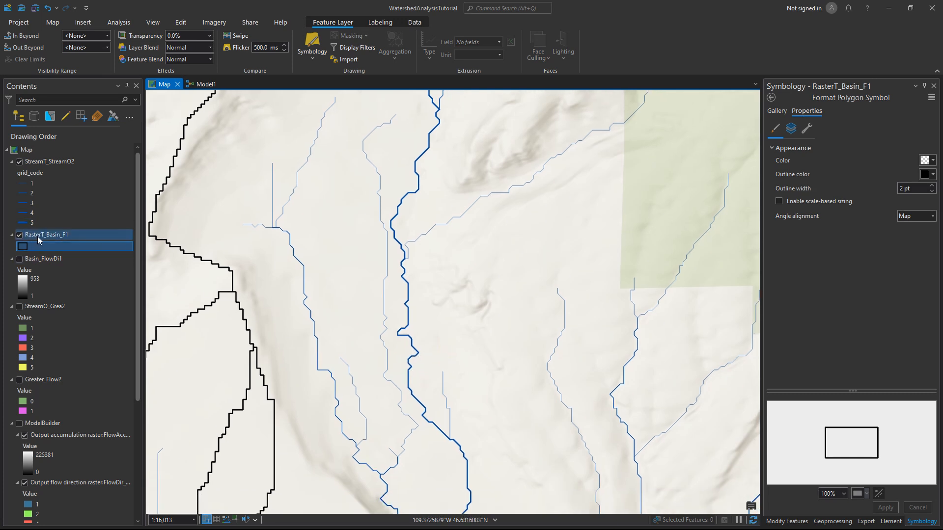
- Close the basin symbology settings and add a Point Map Notes layer to the map
{"action": "left_click", "coordinate": [771, 97]}
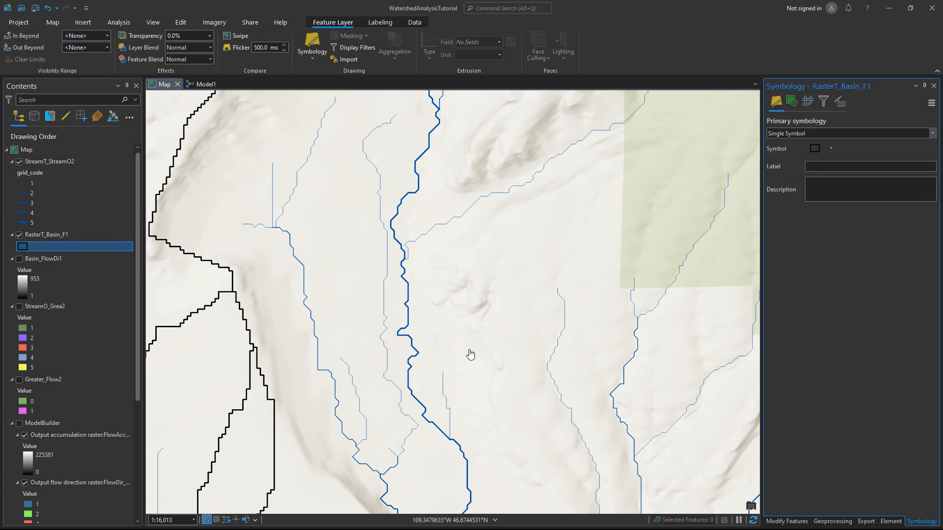
{"action": "left_click", "coordinate": [838, 522]}
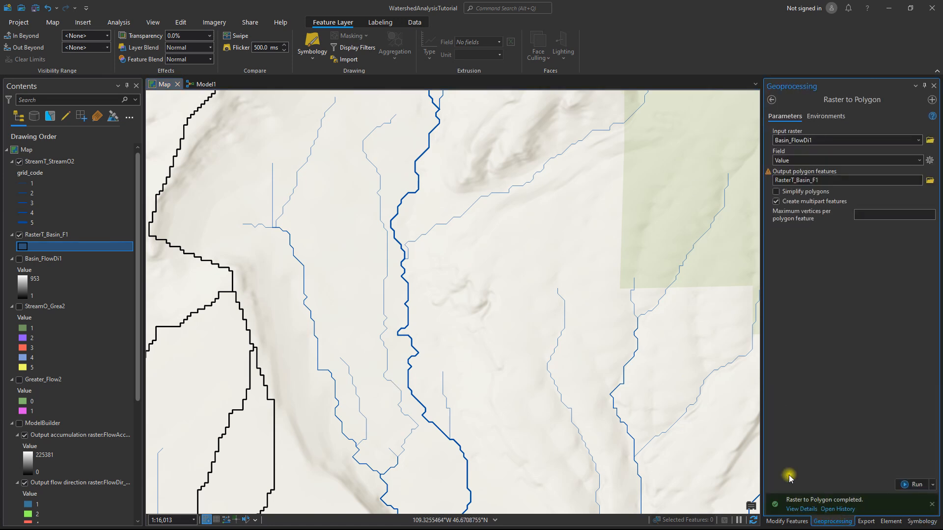
{"action": "left_click", "coordinate": [772, 100]}
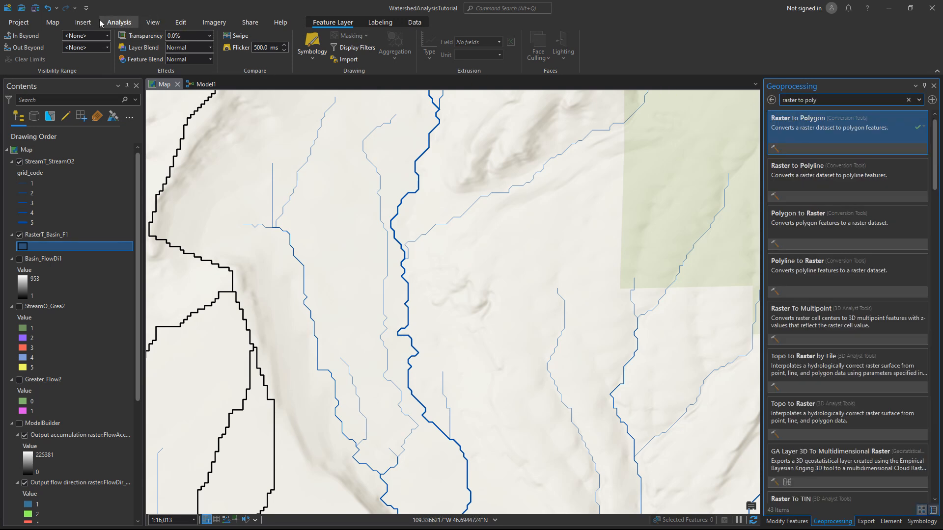
{"action": "left_click", "coordinate": [83, 22]}
{"action": "left_click", "coordinate": [466, 60]}
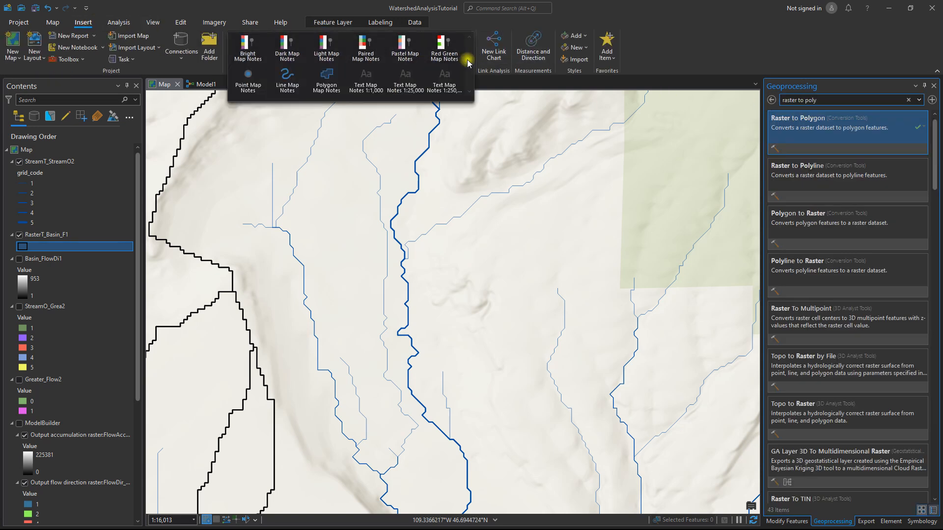
{"action": "left_click", "coordinate": [243, 87]}
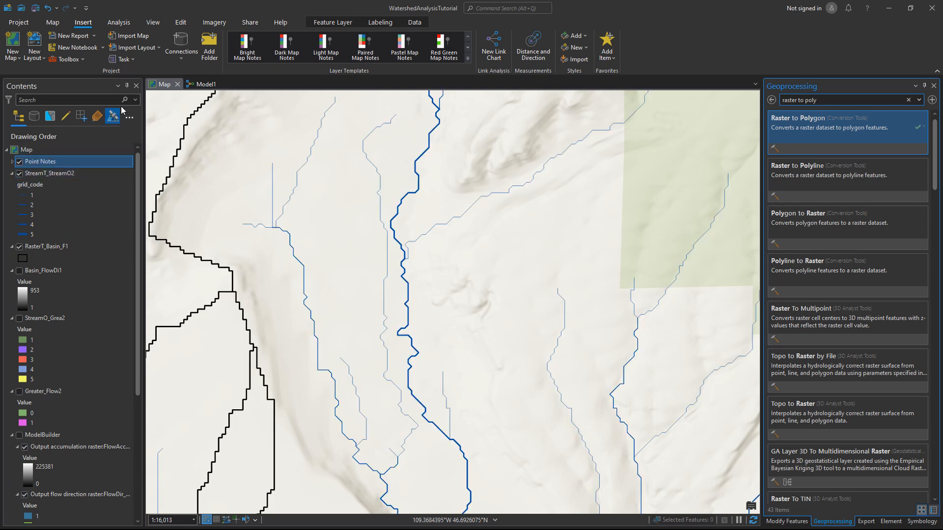
- Start creating features with the Point Notes template, hide StreamT_StreamO2 and RasterT_Basin_F1, and show the Greater_Flow2 raster
{"action": "left_click", "coordinate": [186, 23]}
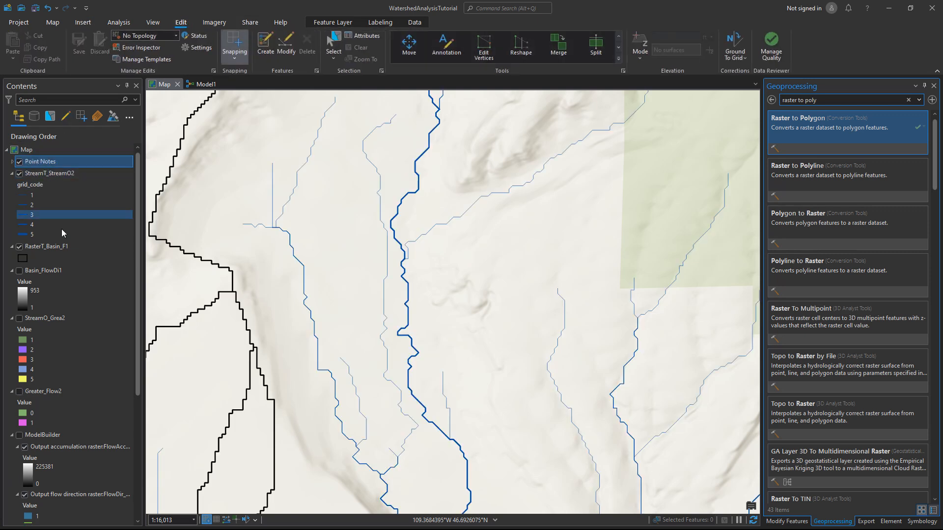
{"action": "left_click", "coordinate": [265, 46]}
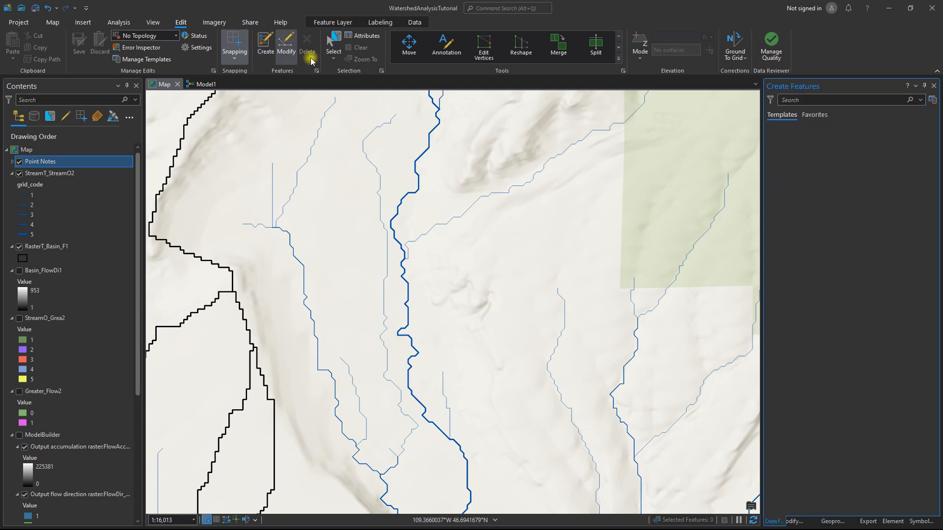
{"action": "left_click", "coordinate": [798, 142]}
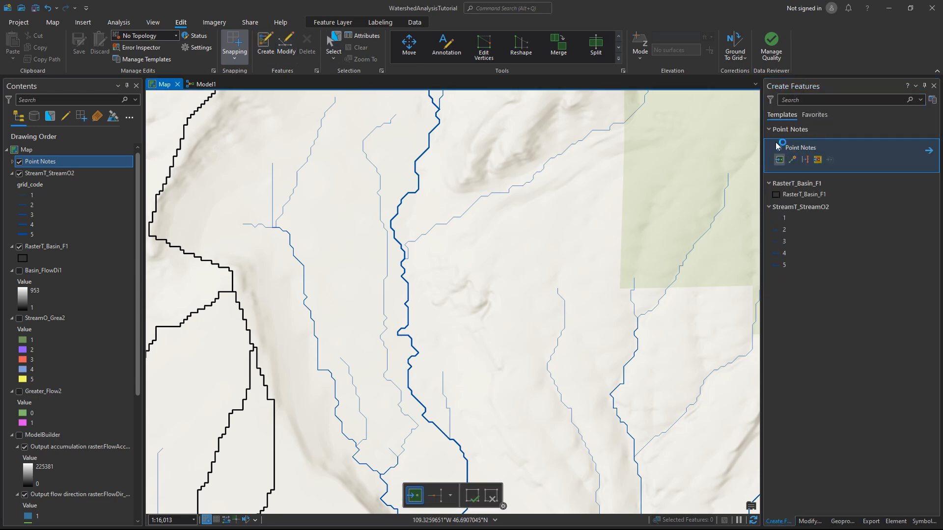
{"action": "scroll", "coordinate": [431, 426], "scroll_direction": "up", "scroll_amount": 10}
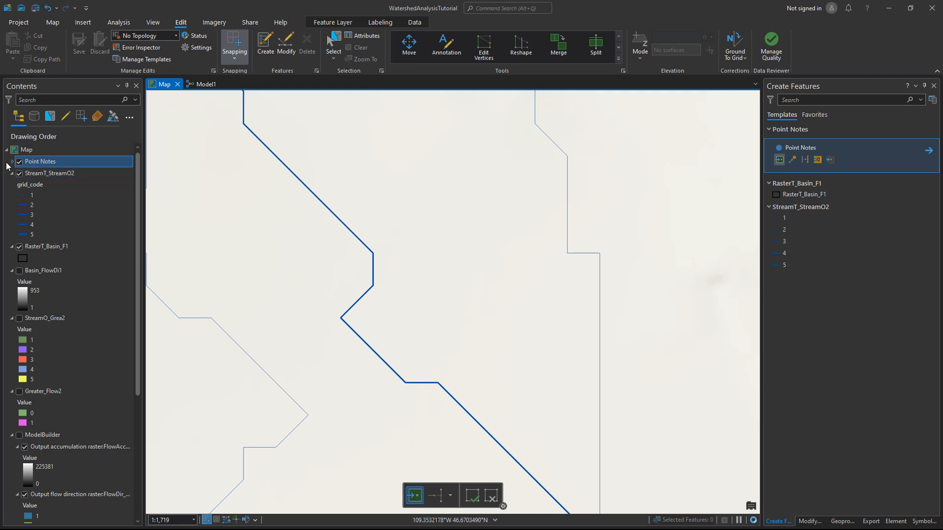
{"action": "left_click", "coordinate": [19, 173]}
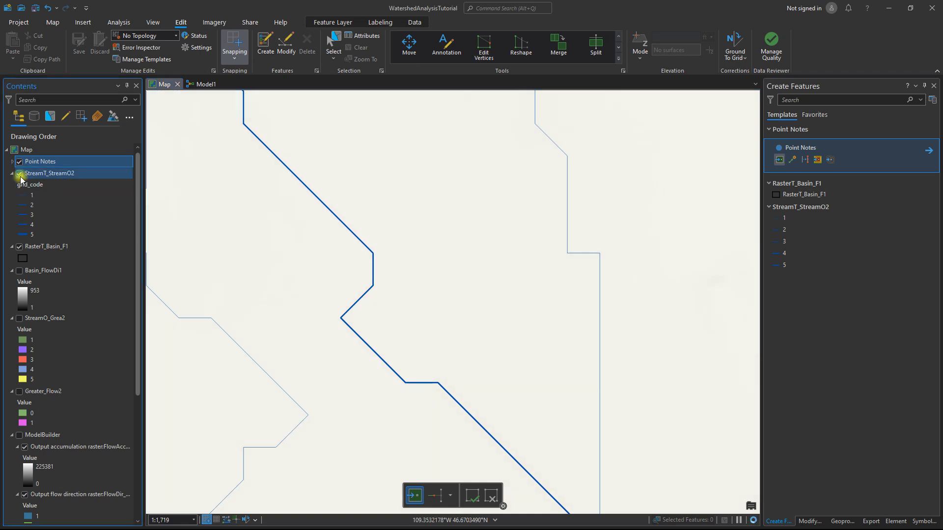
{"action": "left_click", "coordinate": [19, 247]}
{"action": "left_click", "coordinate": [20, 391]}
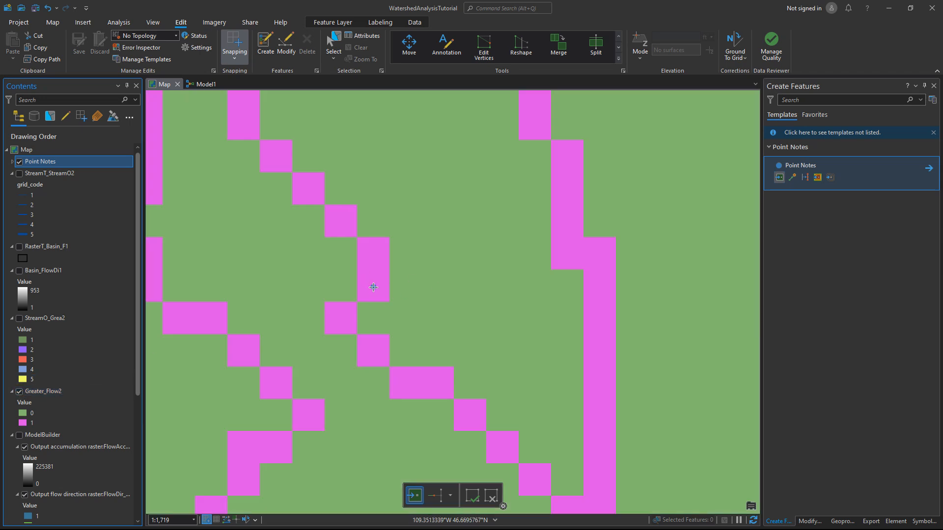
- Place a point note on a pink stream cell of Greater_Flow2 along the main channel and save the edits
{"action": "left_click", "coordinate": [373, 287]}
{"action": "scroll", "coordinate": [381, 307], "scroll_direction": "down", "scroll_amount": 5}
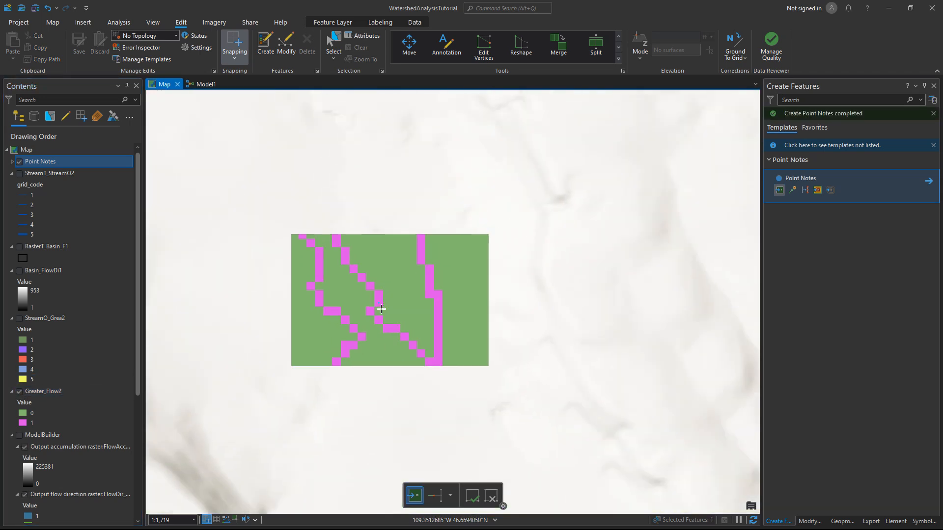
{"action": "scroll", "coordinate": [381, 307], "scroll_direction": "up", "scroll_amount": 2}
{"action": "scroll", "coordinate": [381, 309], "scroll_direction": "up", "scroll_amount": 4}
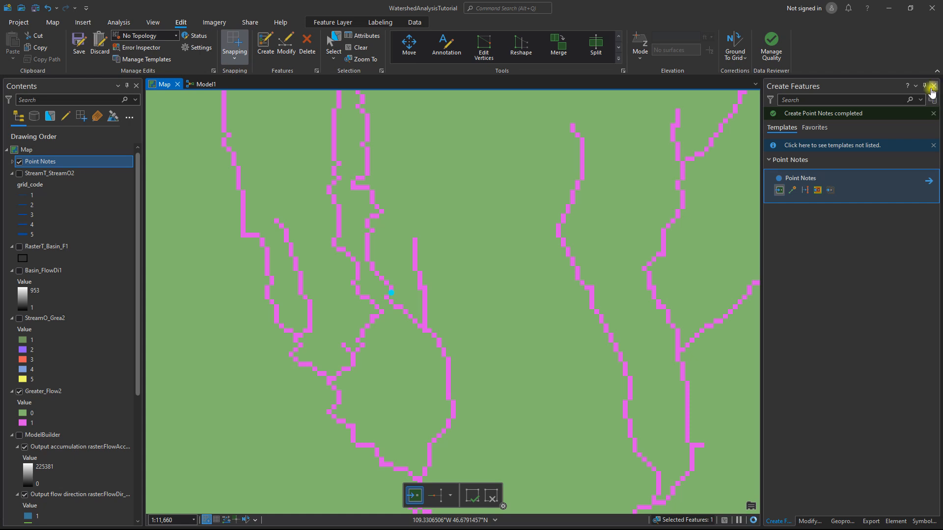
{"action": "left_click", "coordinate": [934, 85]}
{"action": "left_click", "coordinate": [79, 42]}
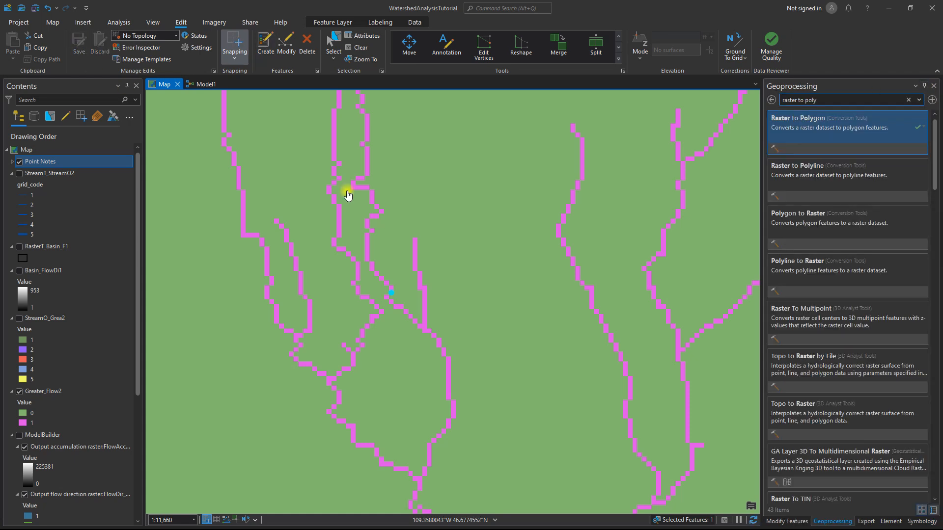
- Find and run Snap Pour Point with Point Notes, the Note Type field, FlowAcc_Flow2 as accumulation raster and output SnapPou_Poin1
{"action": "left_click", "coordinate": [819, 100]}
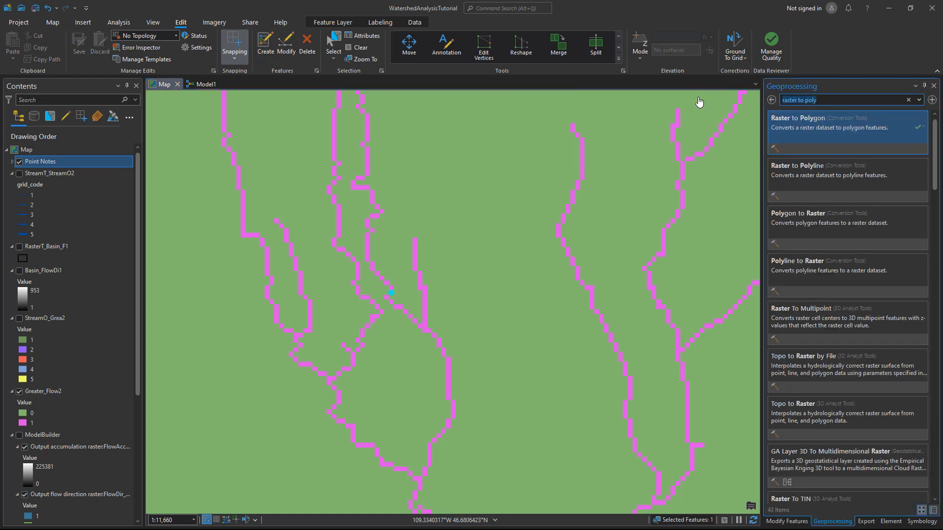
{"action": "type", "text": "snap po"}
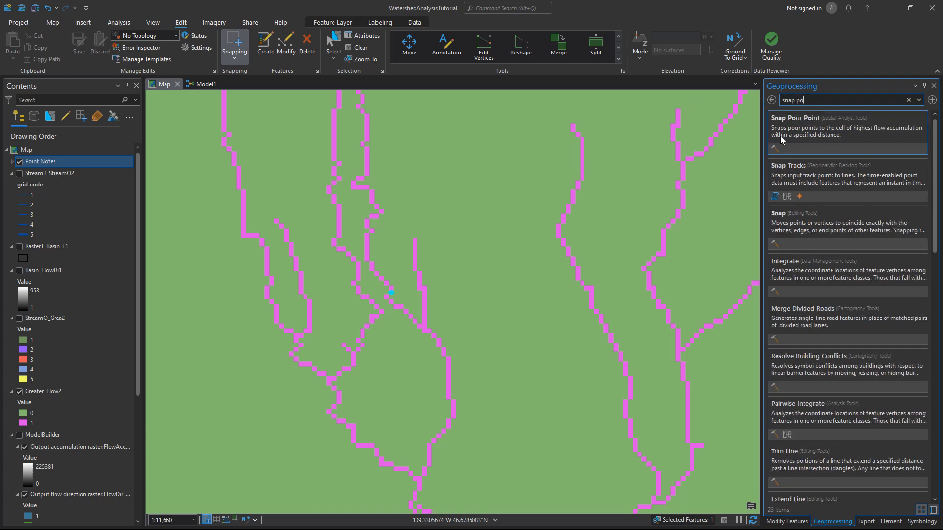
{"action": "left_click", "coordinate": [780, 137]}
{"action": "left_click", "coordinate": [899, 141]}
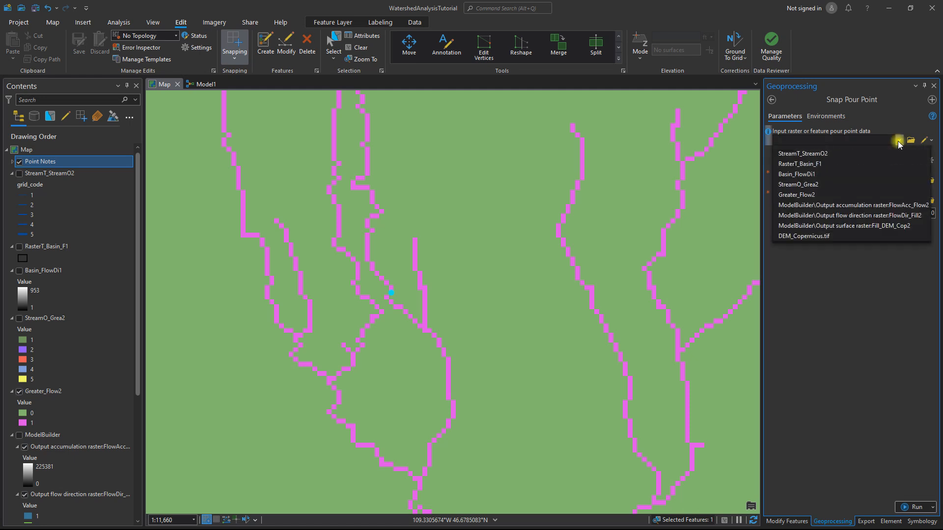
{"action": "left_click", "coordinate": [854, 154]}
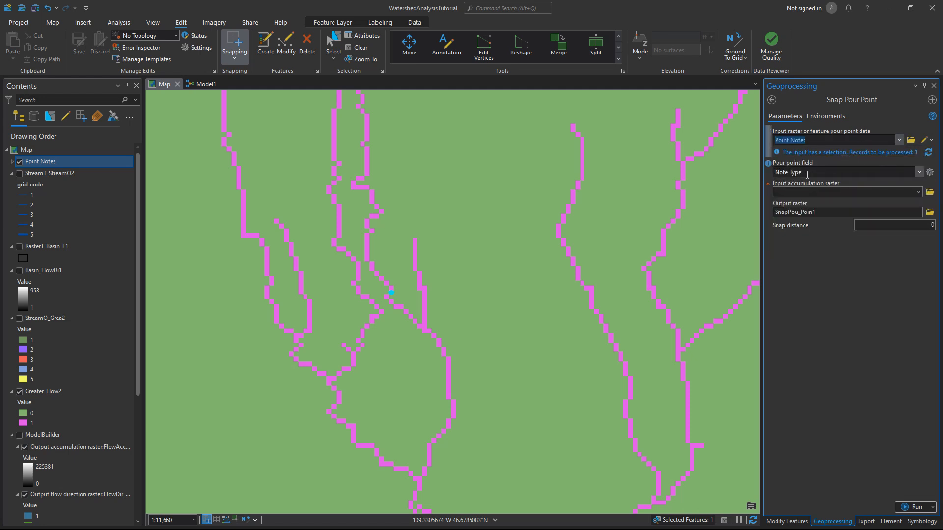
{"action": "left_click", "coordinate": [918, 192]}
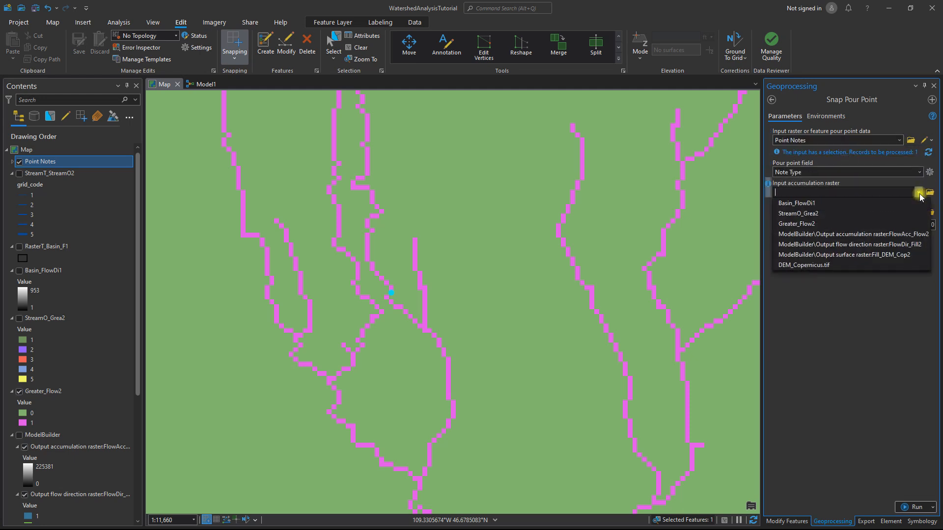
{"action": "left_click", "coordinate": [890, 234]}
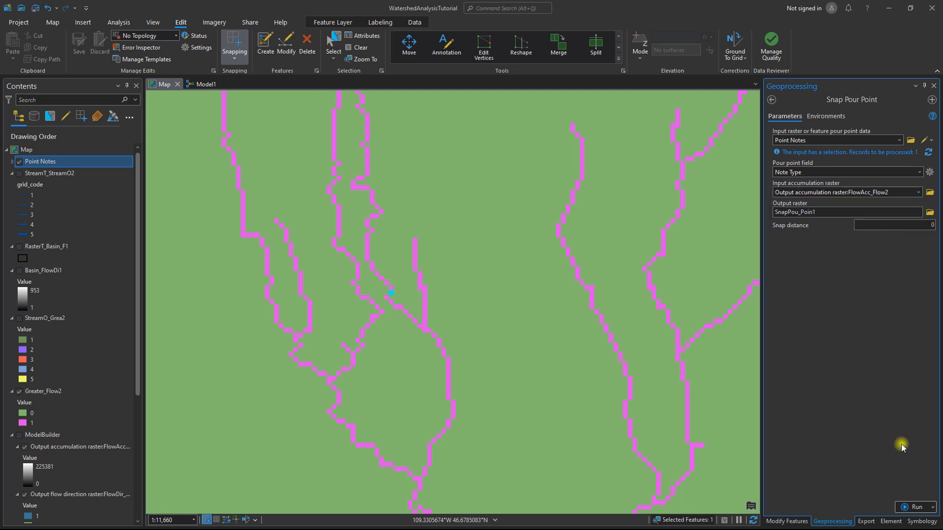
{"action": "left_click", "coordinate": [865, 430]}
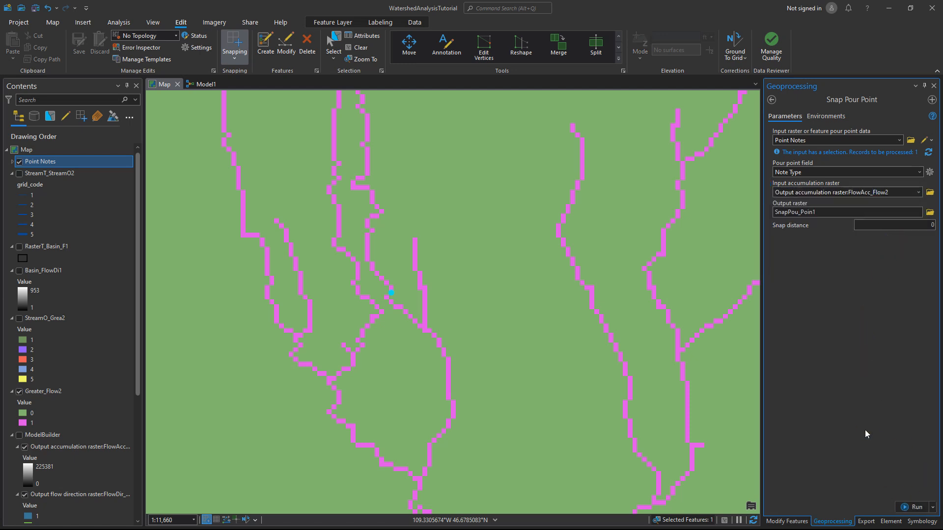
- Rename the SnapPou_Poin1 layer as Pour Point
{"action": "left_click", "coordinate": [46, 278]}
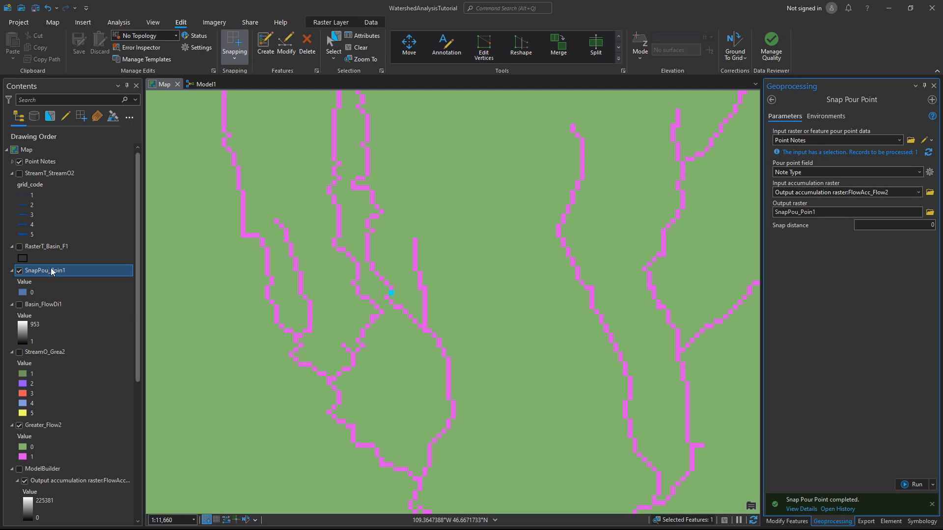
{"action": "key", "text": "F2"}
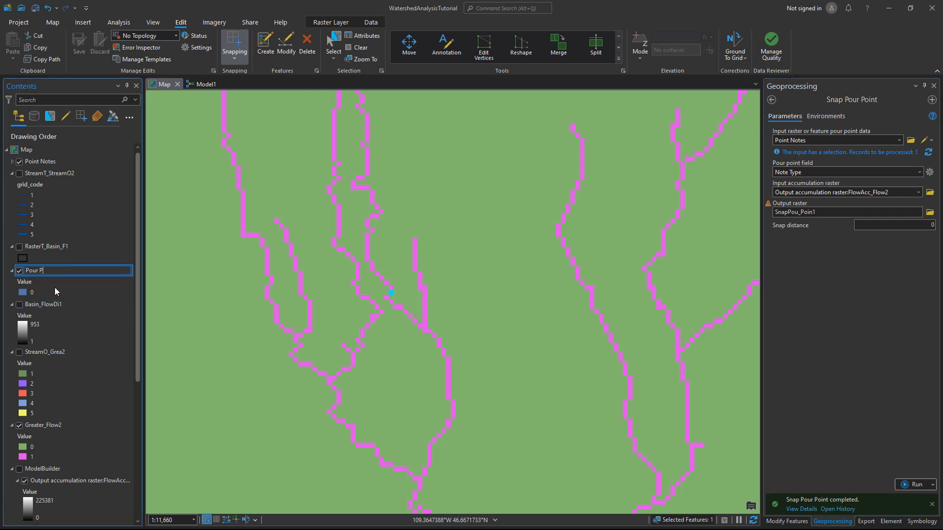
{"action": "left_click", "coordinate": [52, 284]}
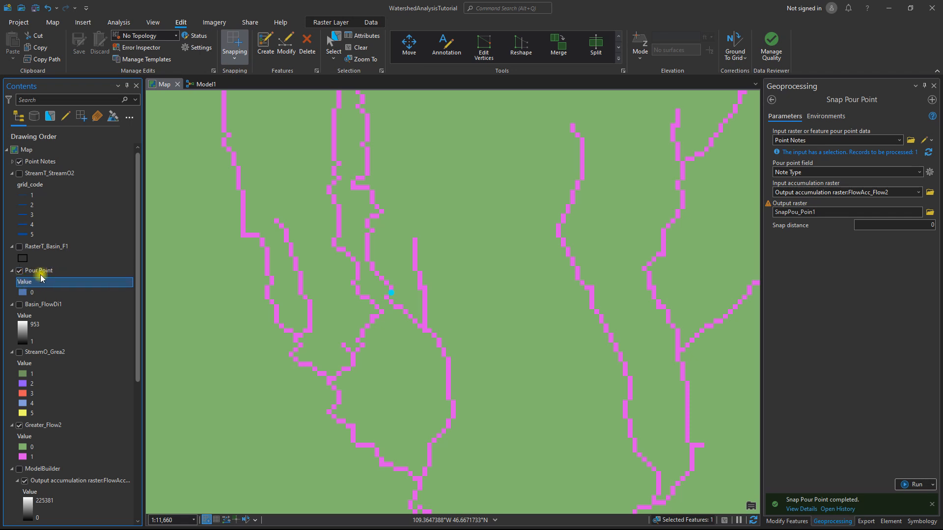
{"action": "left_click", "coordinate": [47, 270]}
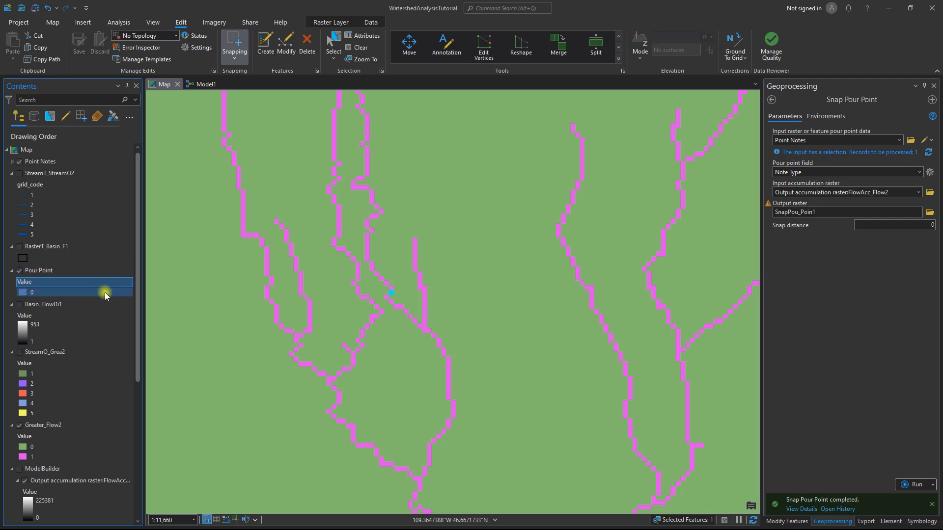
{"action": "left_click", "coordinate": [58, 272]}
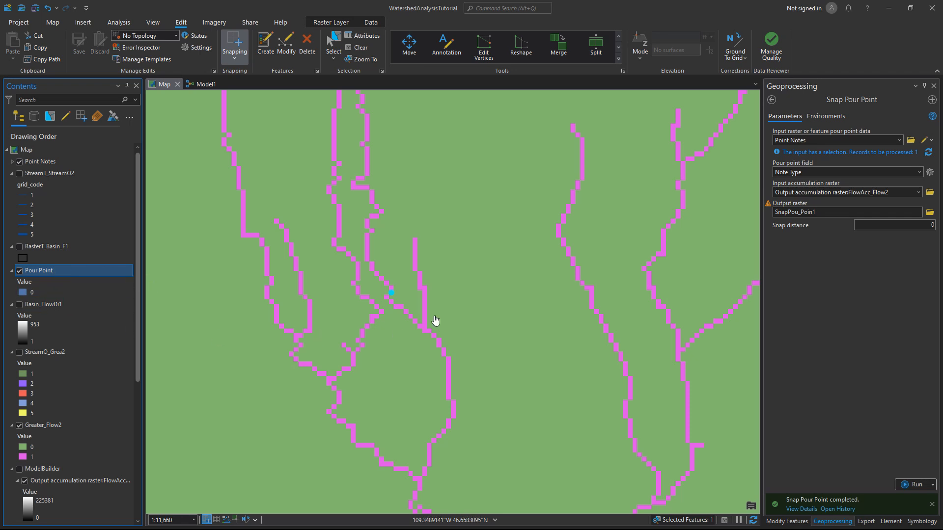
- Search the geoprocessing tools for Watershed and open the Spatial Analyst version
{"action": "left_click", "coordinate": [772, 100]}
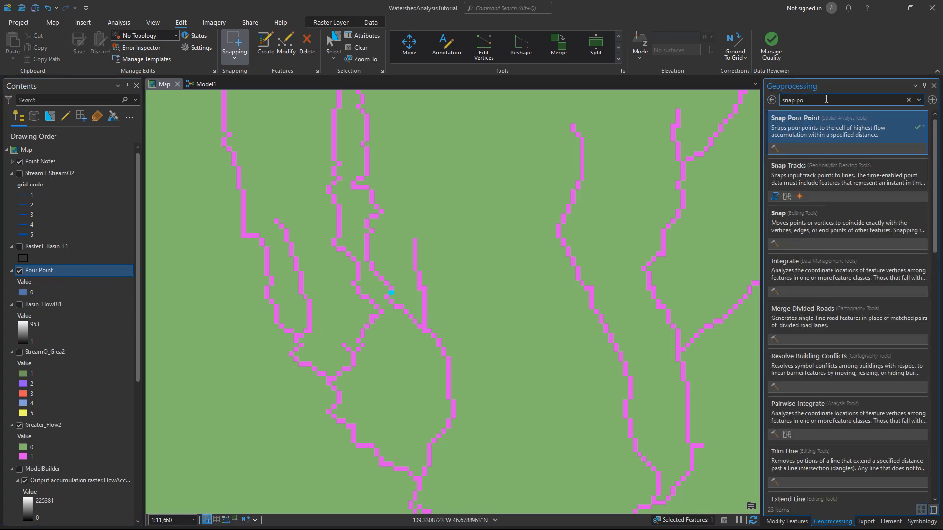
{"action": "key", "text": "BackSpace"}
{"action": "key", "text": "BackSpace"}
{"action": "key", "text": "BackSpace"}
{"action": "key", "text": "BackSpace"}
{"action": "key", "text": "BackSpace"}
{"action": "key", "text": "BackSpace"}
{"action": "key", "text": "BackSpace"}
{"action": "type", "text": "wa"}
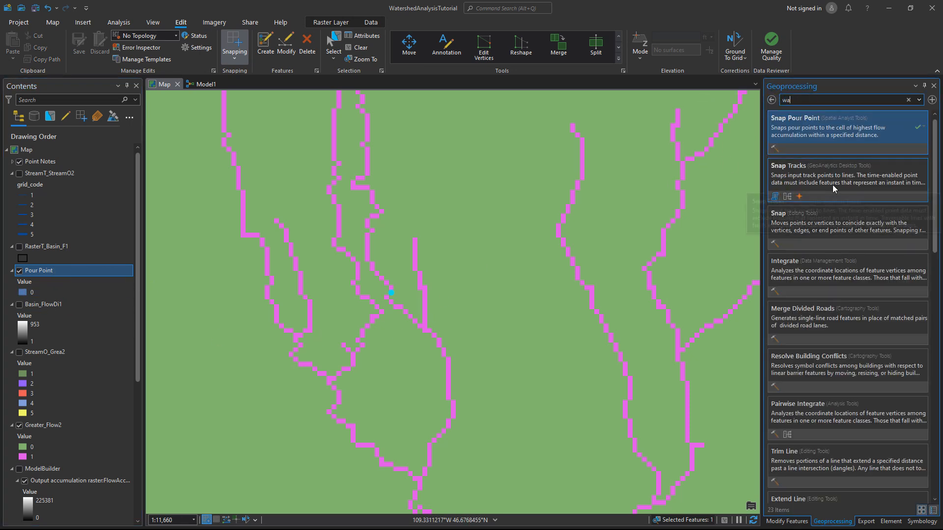
{"action": "type", "text": "ters"}
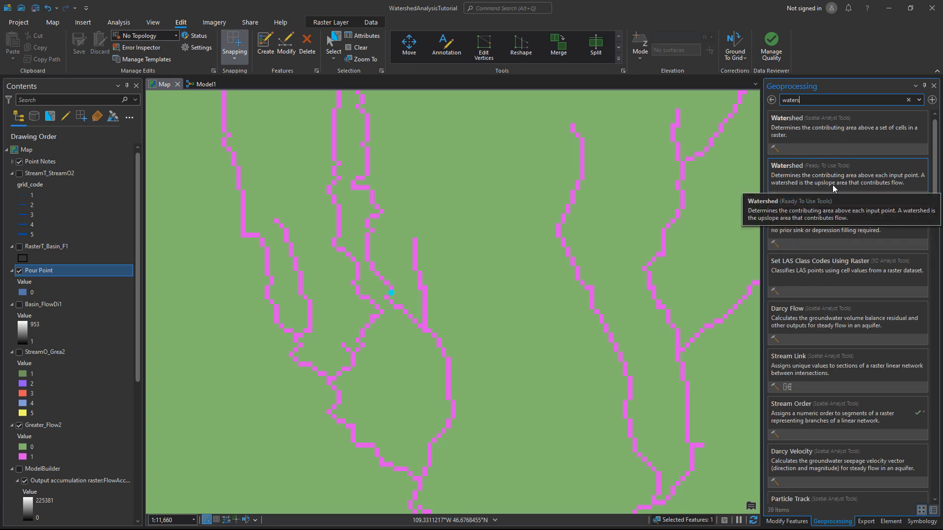
{"action": "left_click", "coordinate": [849, 140]}
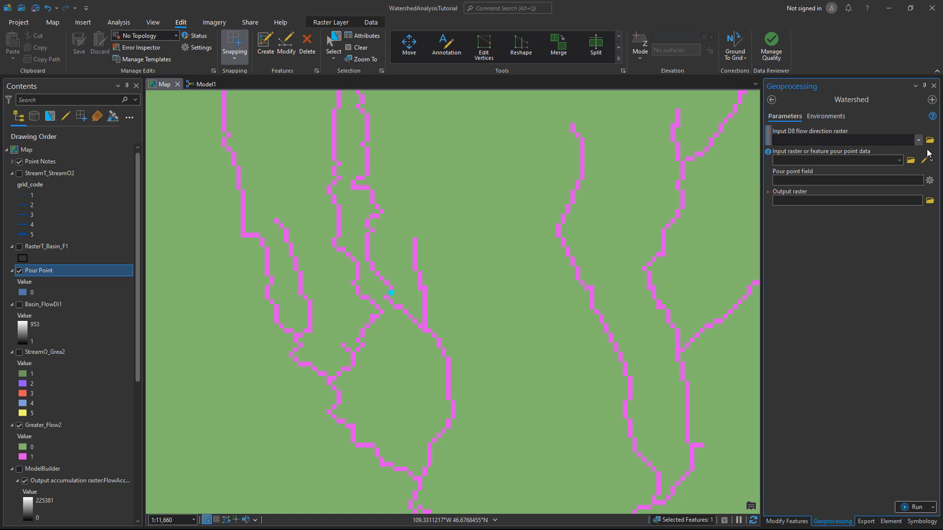
- Run Watershed with FlowDir_Fill2 as D8 flow direction raster, Pour Point as pour point data, the Value field and output Watersh_Flow1
{"action": "left_click", "coordinate": [919, 140]}
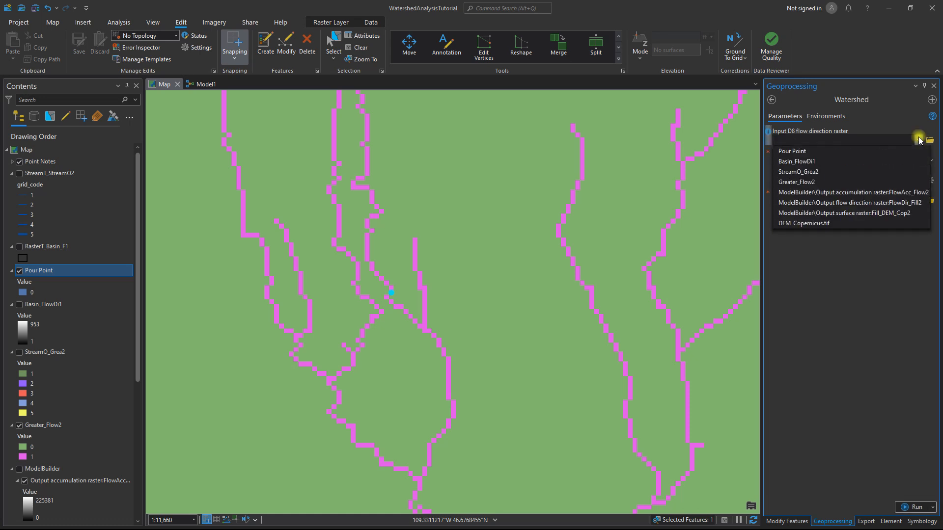
{"action": "left_click", "coordinate": [898, 203]}
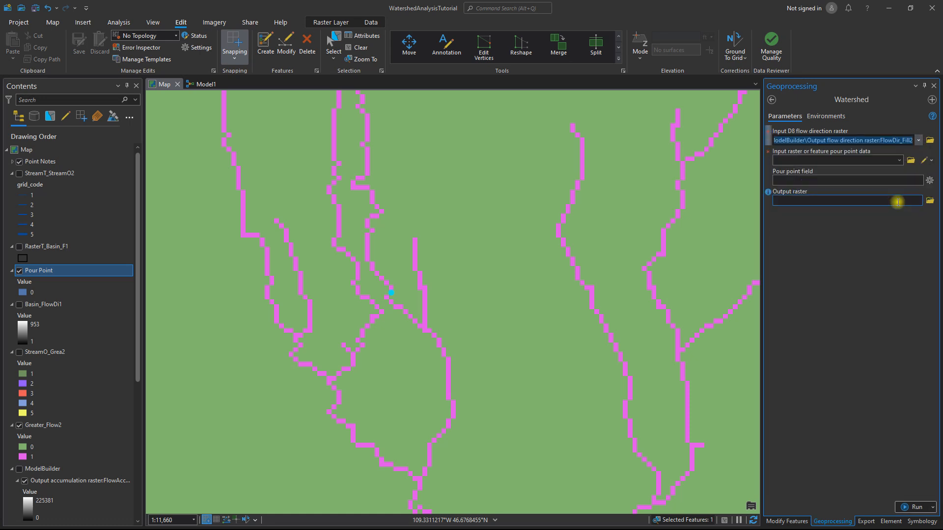
{"action": "left_click", "coordinate": [899, 161]}
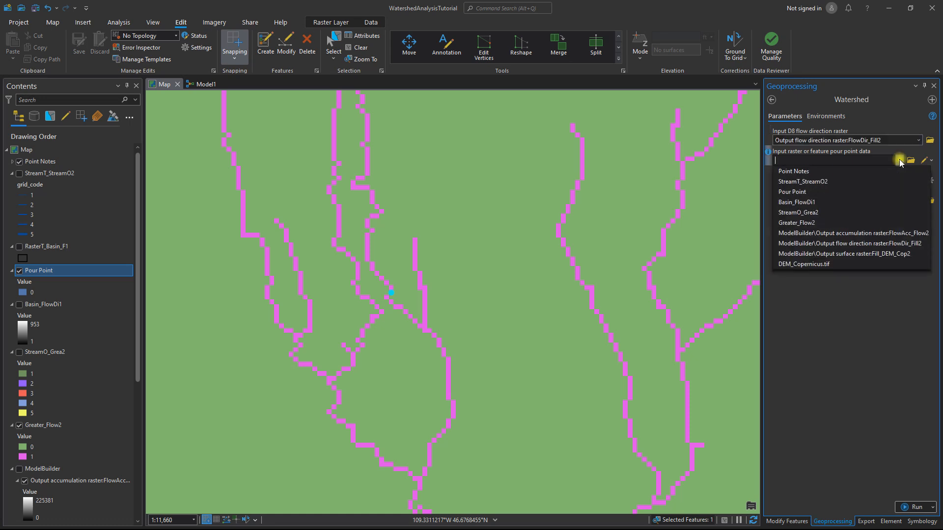
{"action": "left_click", "coordinate": [829, 192]}
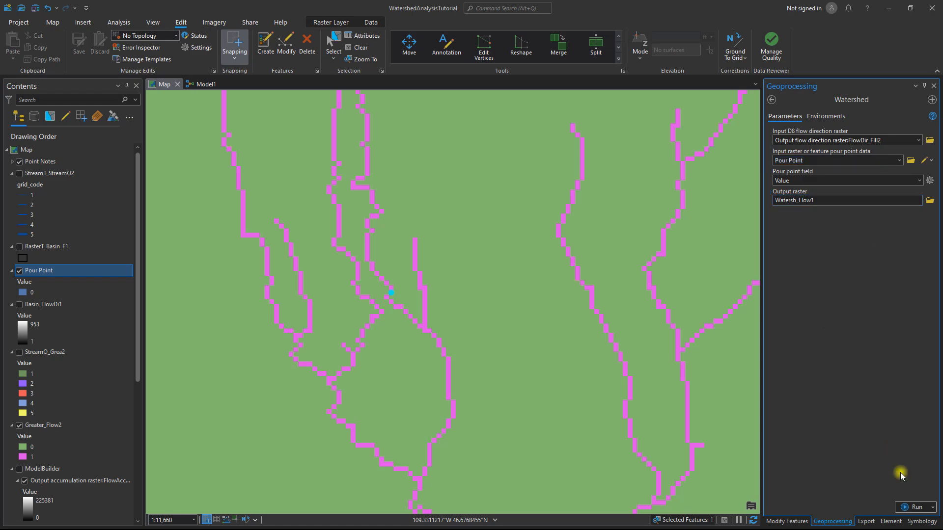
{"action": "left_click", "coordinate": [914, 507]}
{"action": "scroll", "coordinate": [465, 307], "scroll_direction": "down", "scroll_amount": 4}
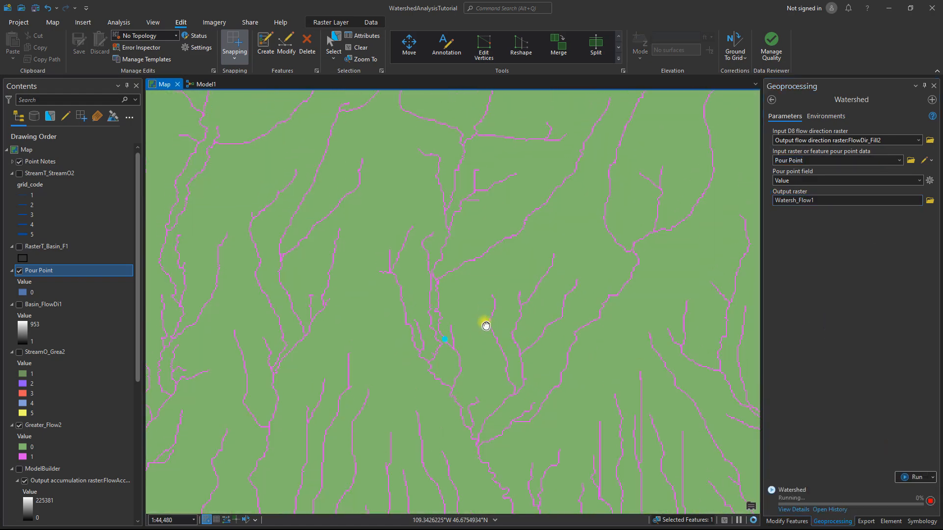
{"action": "scroll", "coordinate": [486, 326], "scroll_direction": "down", "scroll_amount": 3}
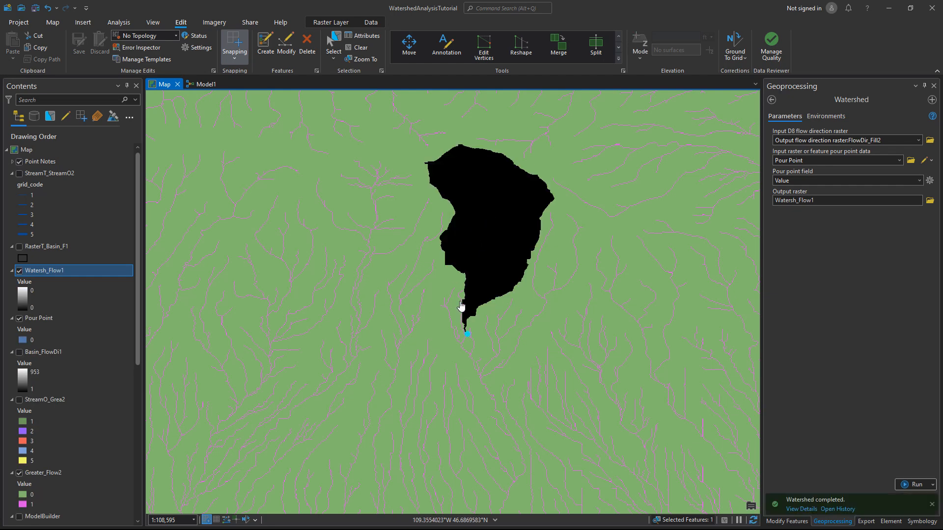
{"action": "scroll", "coordinate": [460, 306], "scroll_direction": "up", "scroll_amount": 2}
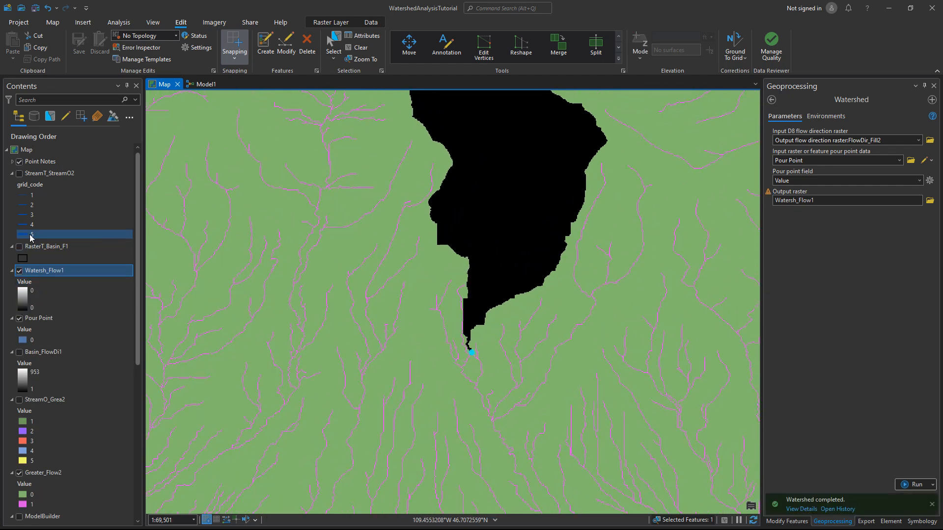
- Find and run Raster to Polygon on Watersh_Flow1 with unsimplified polygons, multipart features and output RasterT_Watersh1
{"action": "left_click", "coordinate": [771, 100]}
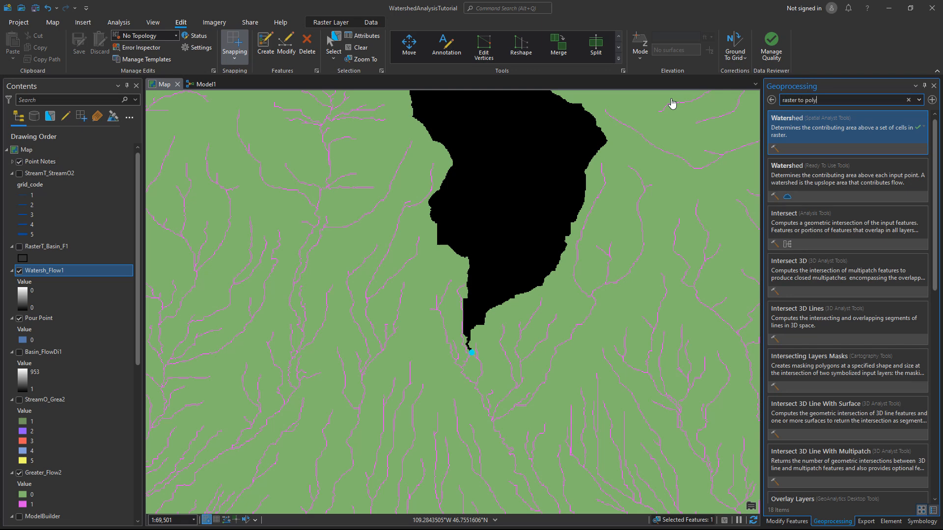
{"action": "left_click", "coordinate": [897, 141]}
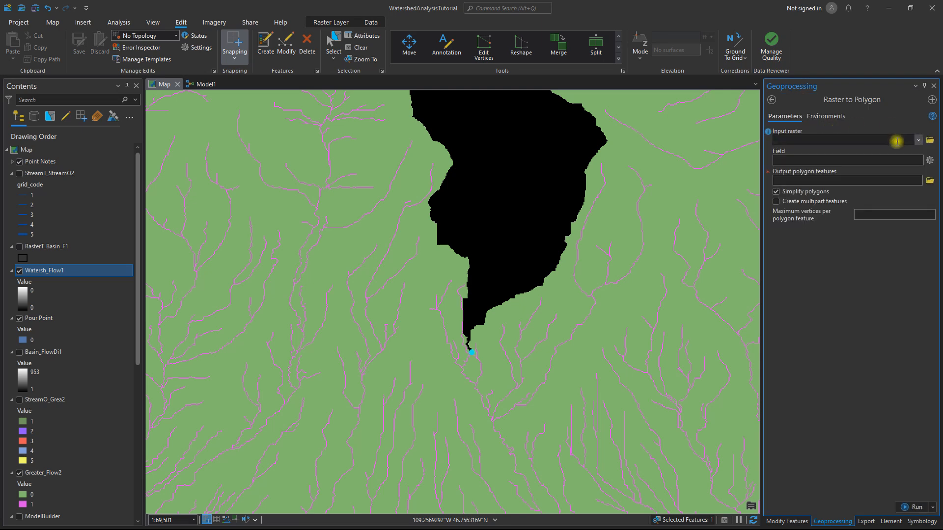
{"action": "left_click", "coordinate": [919, 141]}
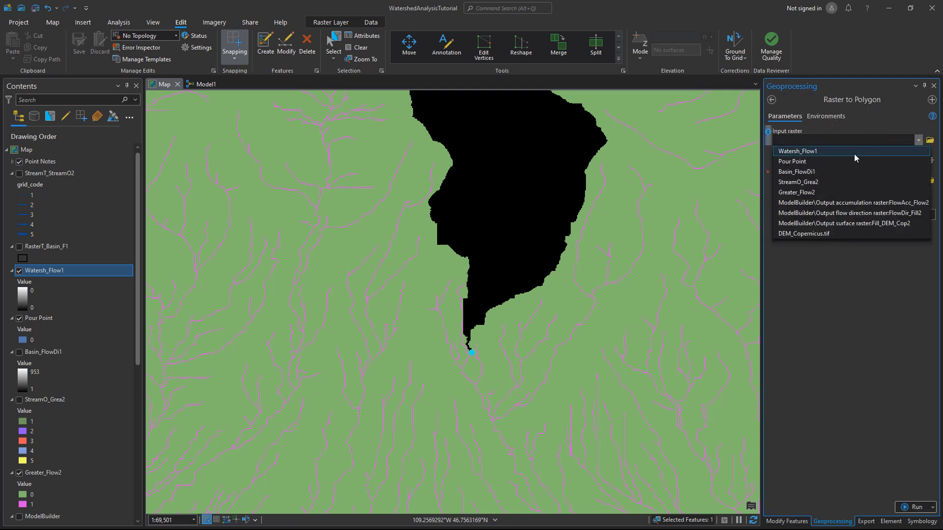
{"action": "left_click", "coordinate": [854, 150]}
{"action": "left_click", "coordinate": [776, 191]}
{"action": "left_click", "coordinate": [775, 201]}
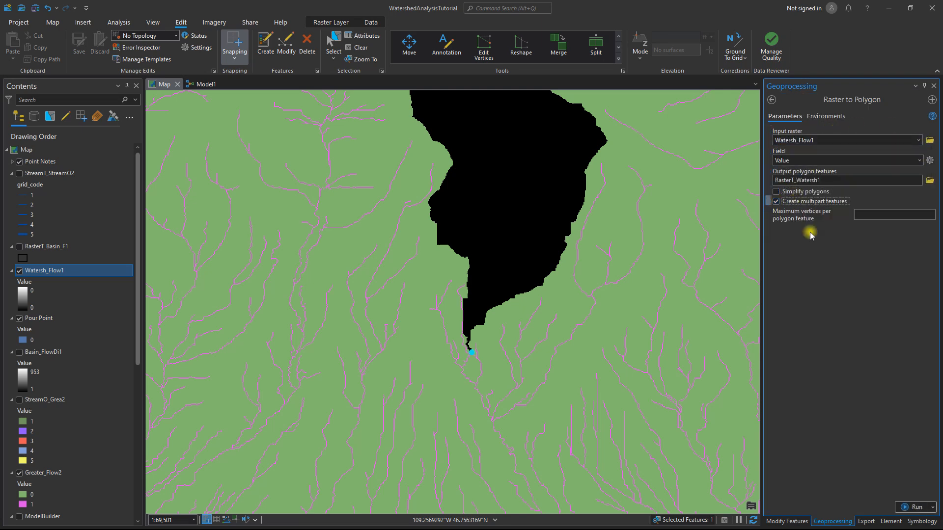
{"action": "left_click", "coordinate": [909, 506]}
{"action": "scroll", "coordinate": [641, 219], "scroll_direction": "up", "scroll_amount": 2}
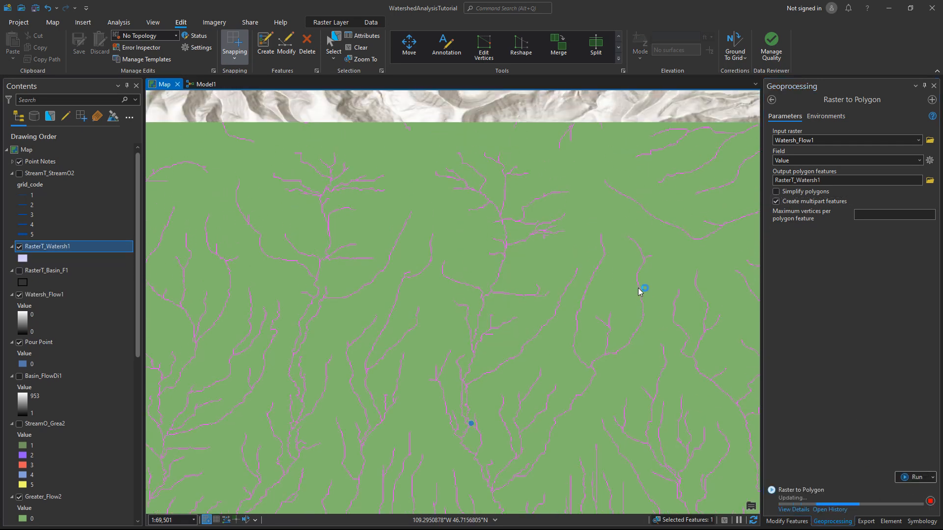
{"action": "scroll", "coordinate": [573, 295], "scroll_direction": "down", "scroll_amount": 2}
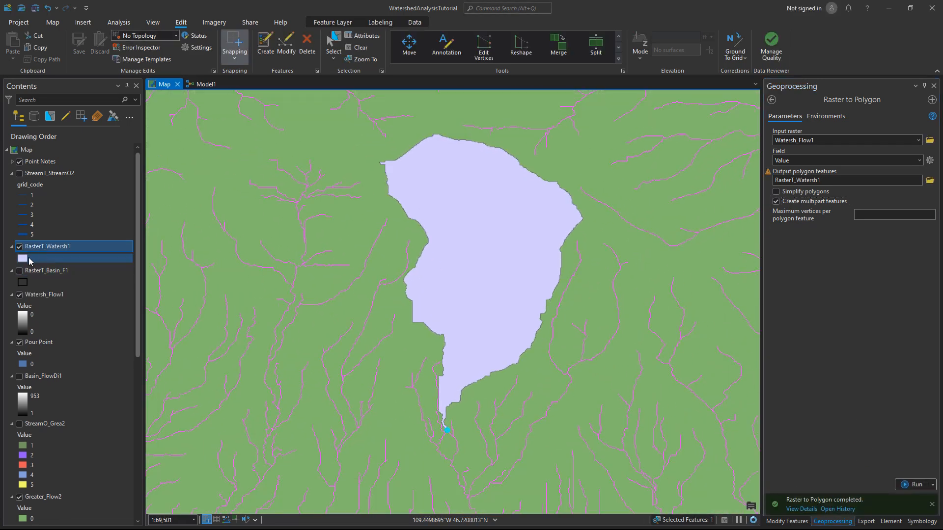
- Symbolize the RasterT_Watersh1 polygon with no fill color and a dark red outline
{"action": "left_click", "coordinate": [24, 258]}
{"action": "left_click", "coordinate": [926, 160]}
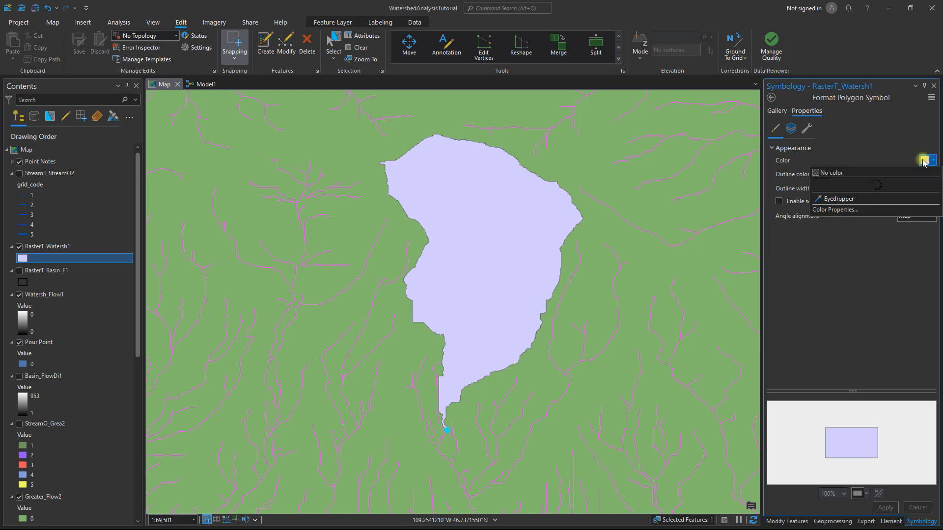
{"action": "left_click", "coordinate": [831, 173]}
{"action": "left_click", "coordinate": [923, 175]}
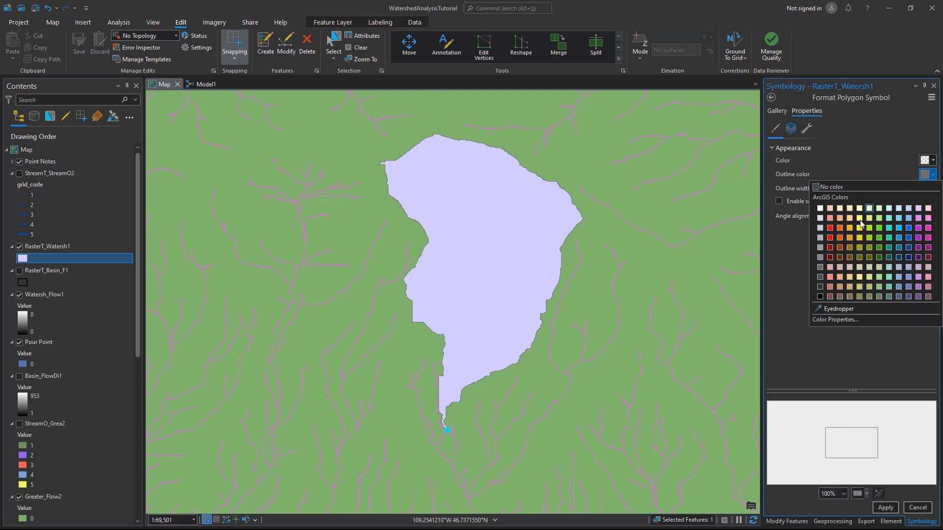
{"action": "left_click", "coordinate": [830, 247]}
{"action": "left_click", "coordinate": [886, 507]}
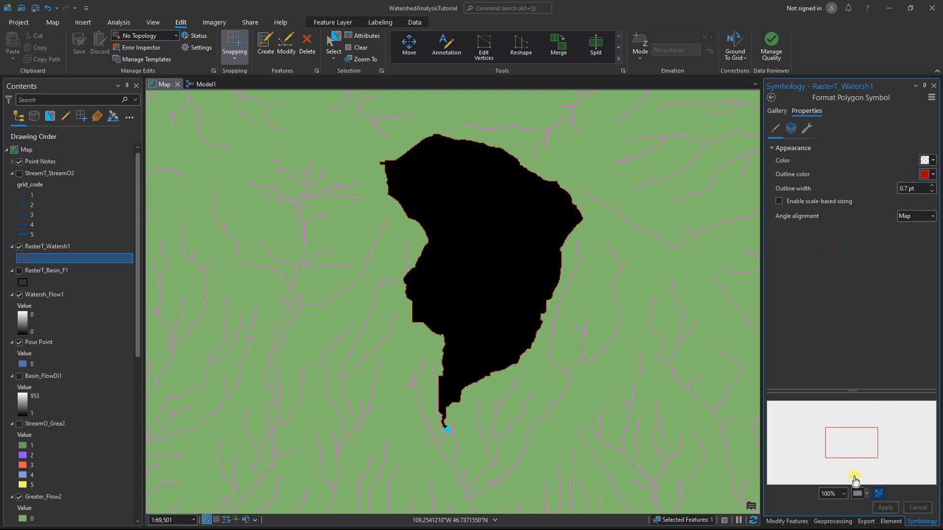
- Turn off all layers from Watersh_Flow1 through DEM_Copernicus.tif together, leaving the basemap on
{"action": "left_click", "coordinate": [43, 295]}
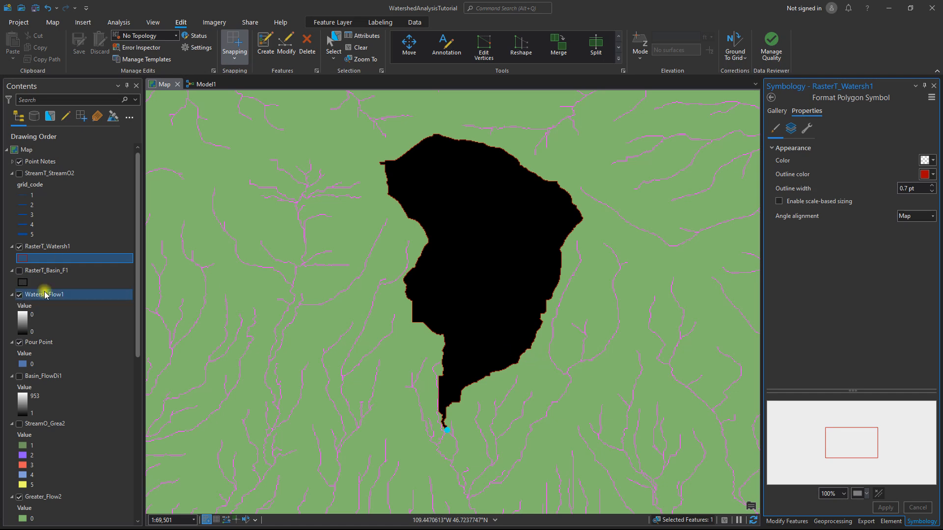
{"action": "scroll", "coordinate": [74, 317], "scroll_direction": "down", "scroll_amount": 10}
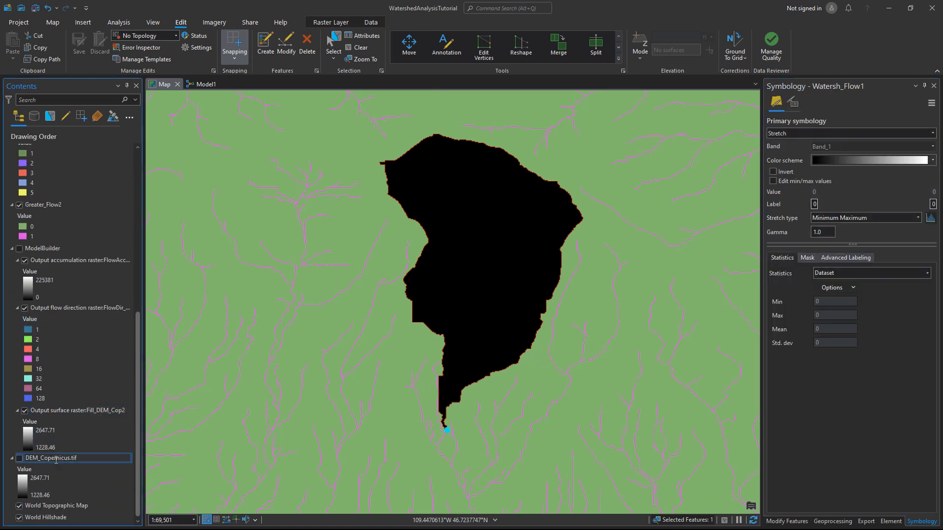
{"action": "left_click", "coordinate": [55, 459], "text": "shift"}
{"action": "right_click", "coordinate": [55, 460]}
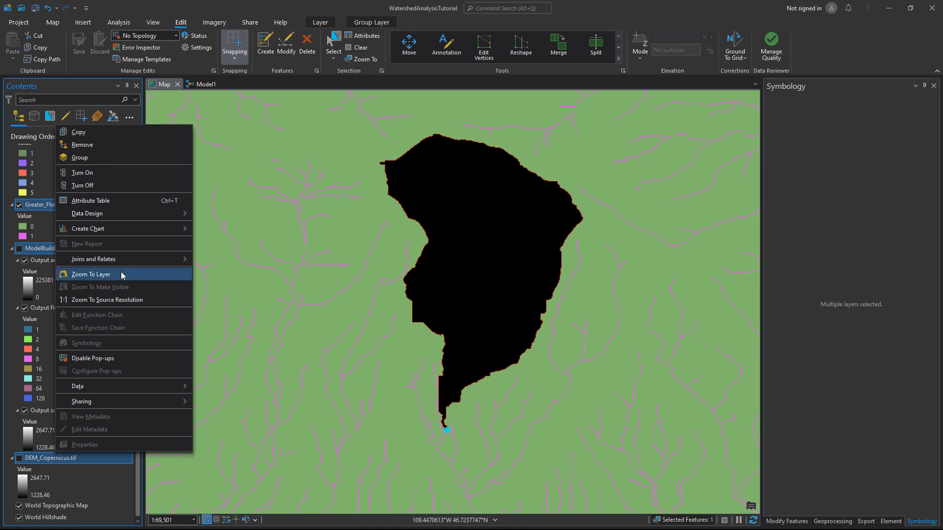
{"action": "left_click", "coordinate": [105, 186]}
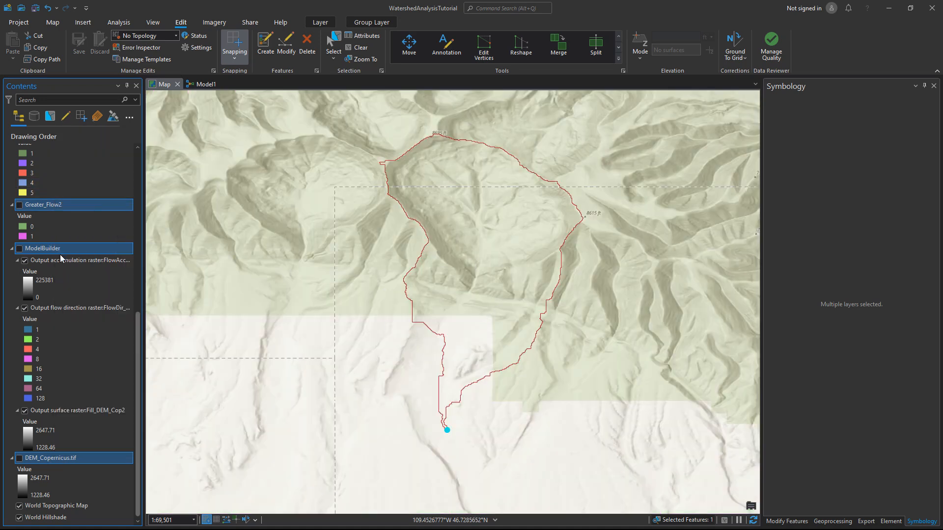
- Show the StreamT_StreamO2 stream layer with the watershed outline and save the project
{"action": "scroll", "coordinate": [60, 254], "scroll_direction": "up", "scroll_amount": 10}
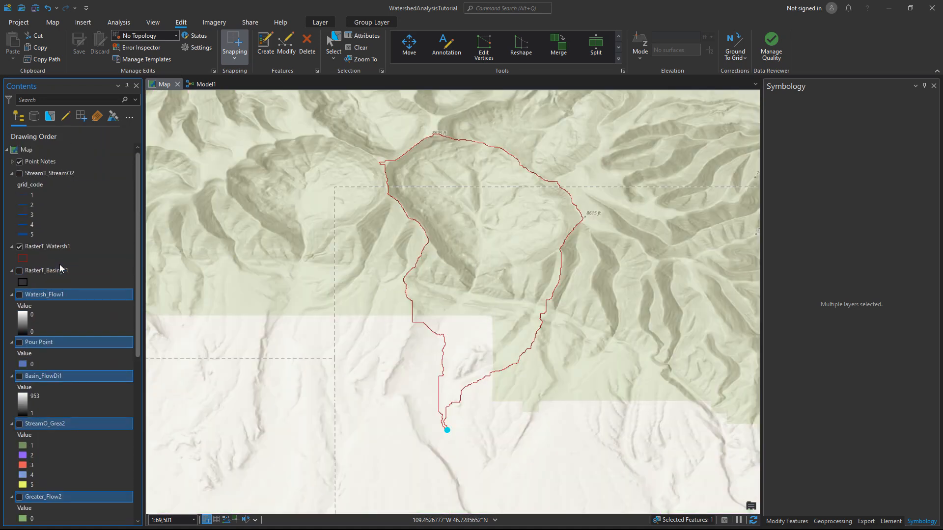
{"action": "left_click", "coordinate": [20, 174]}
{"action": "mouse_move", "coordinate": [499, 327]}
{"action": "left_mouse_down"}
{"action": "mouse_move", "coordinate": [499, 385]}
{"action": "mouse_move", "coordinate": [489, 314]}
{"action": "left_mouse_up"}
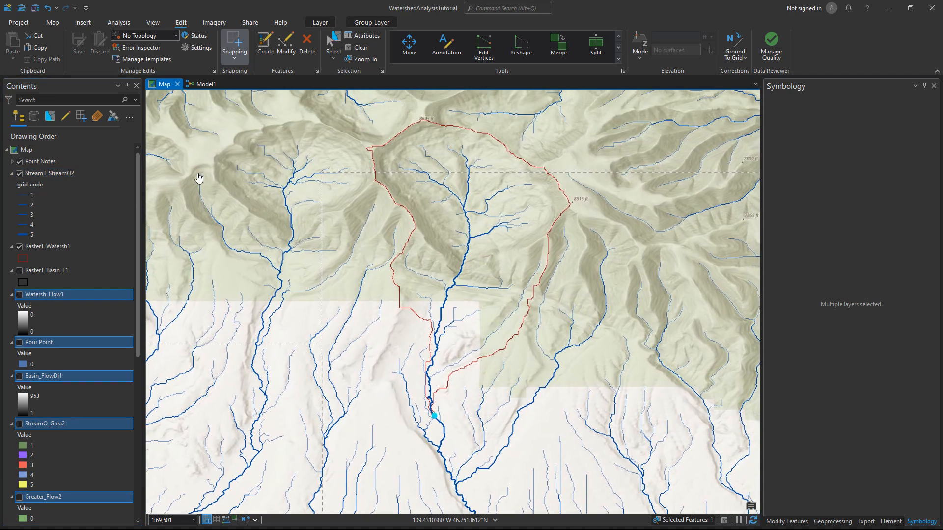
{"action": "left_click", "coordinate": [35, 7]}
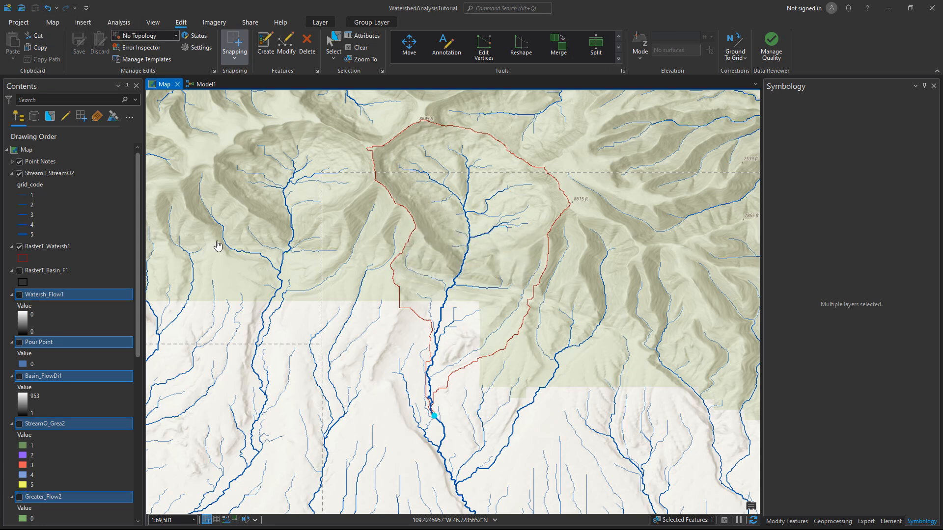